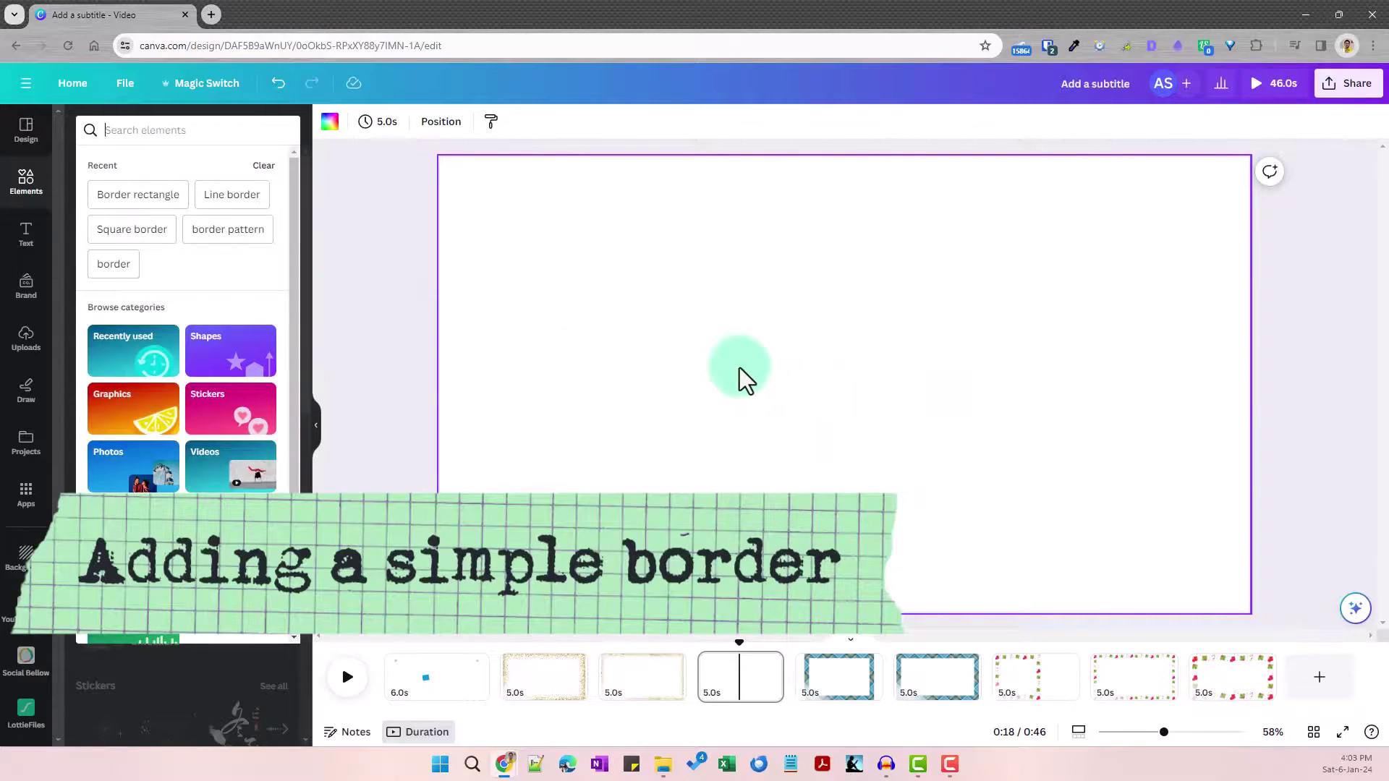
Step: After a brief 'rectangle border' search, add a square from the basic Shapes collection
click(155, 133)
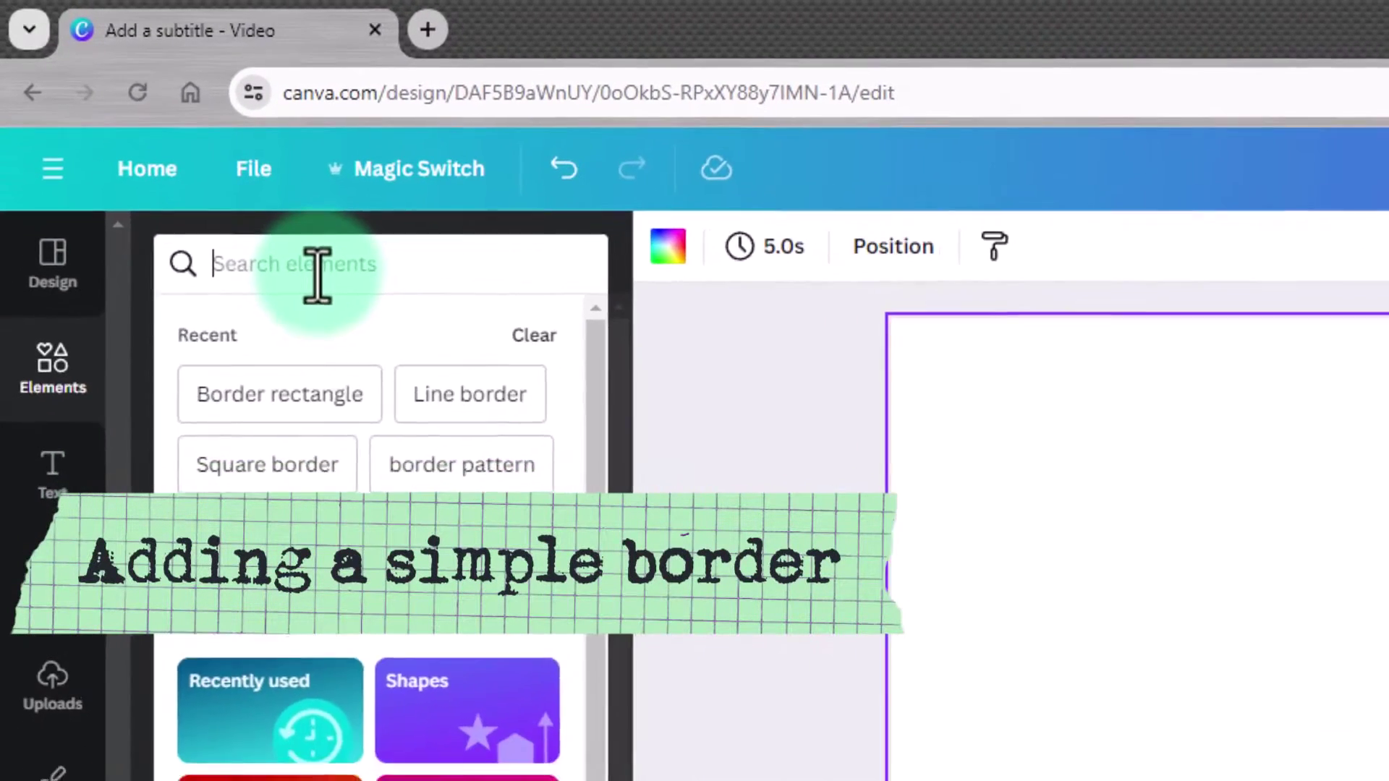
text(rectangle border)
key(Return)
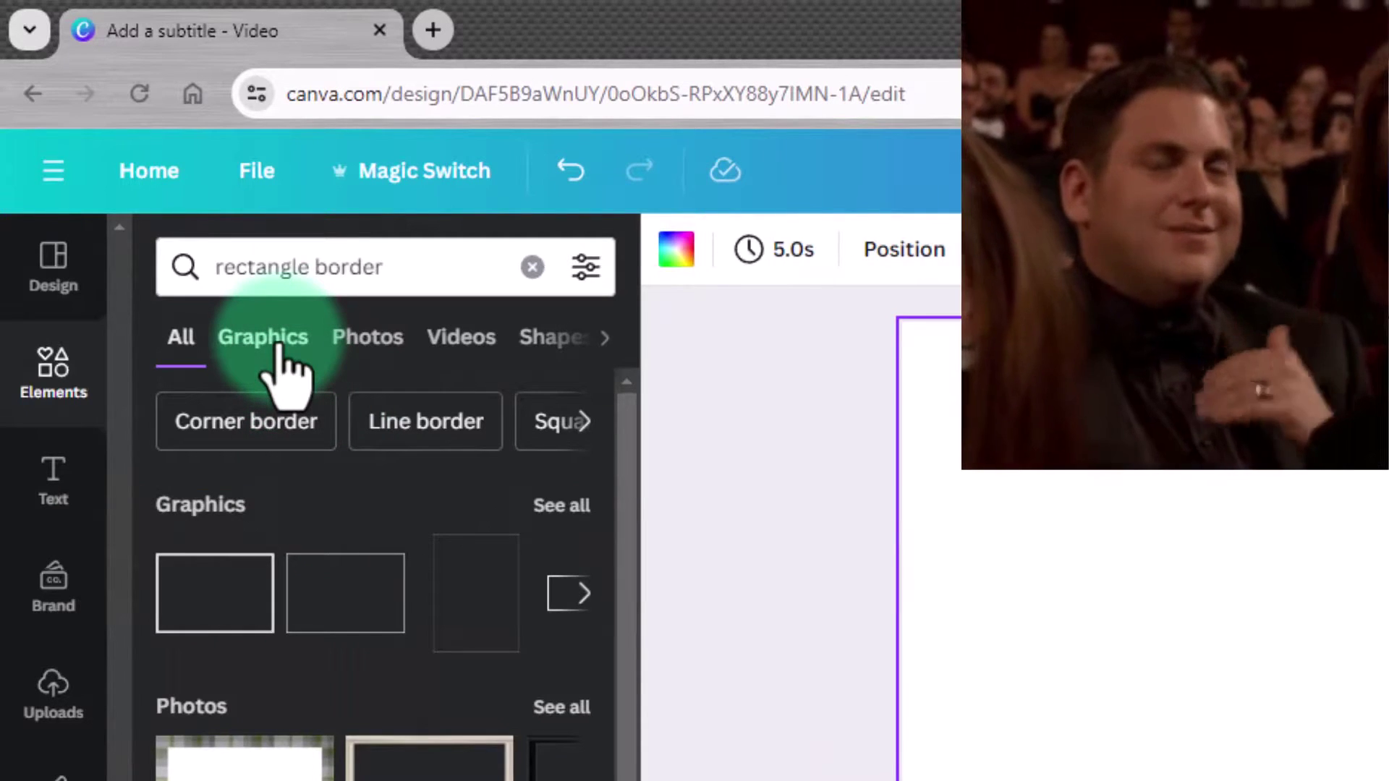
click(275, 348)
click(43, 390)
click(255, 643)
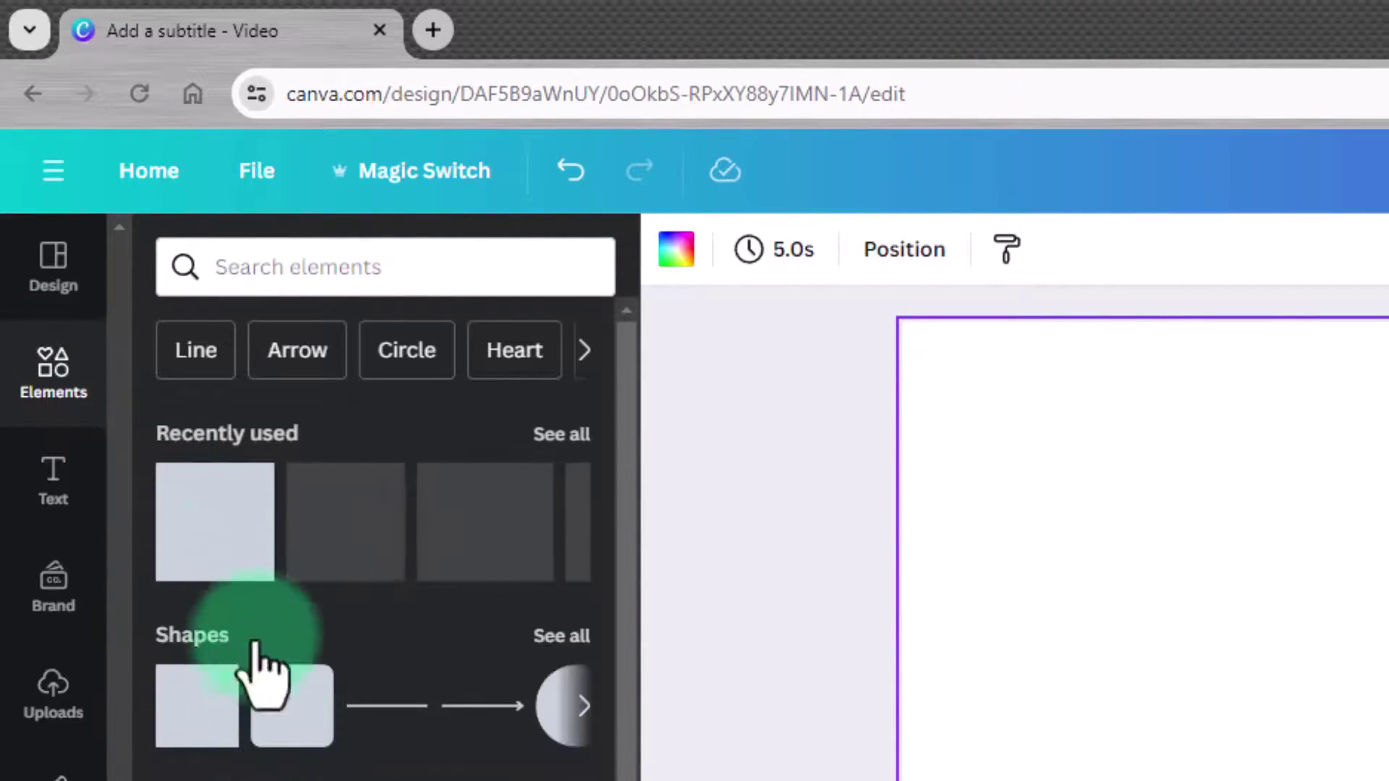
click(182, 720)
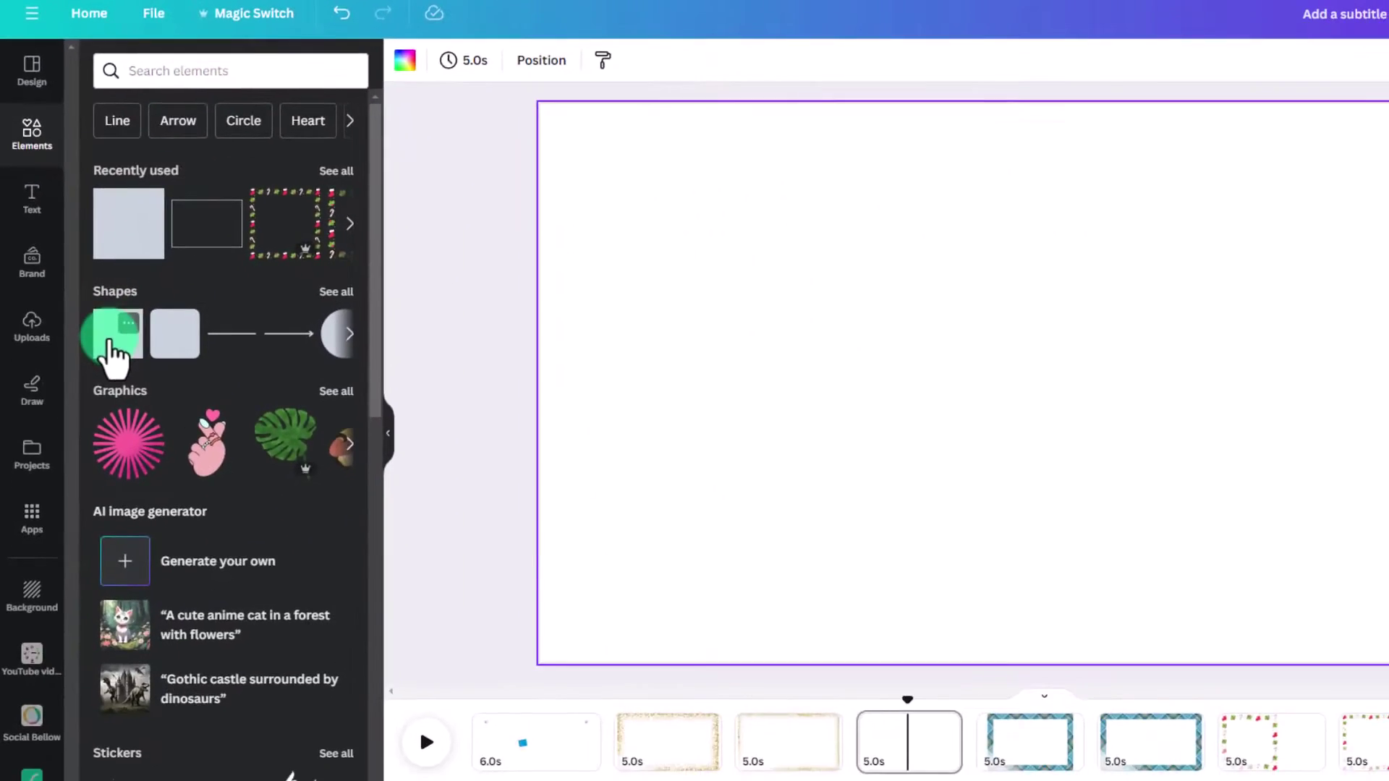
Step: Make the square unfilled with a solid outline and nearly sharp corners (rounding 5)
click(168, 354)
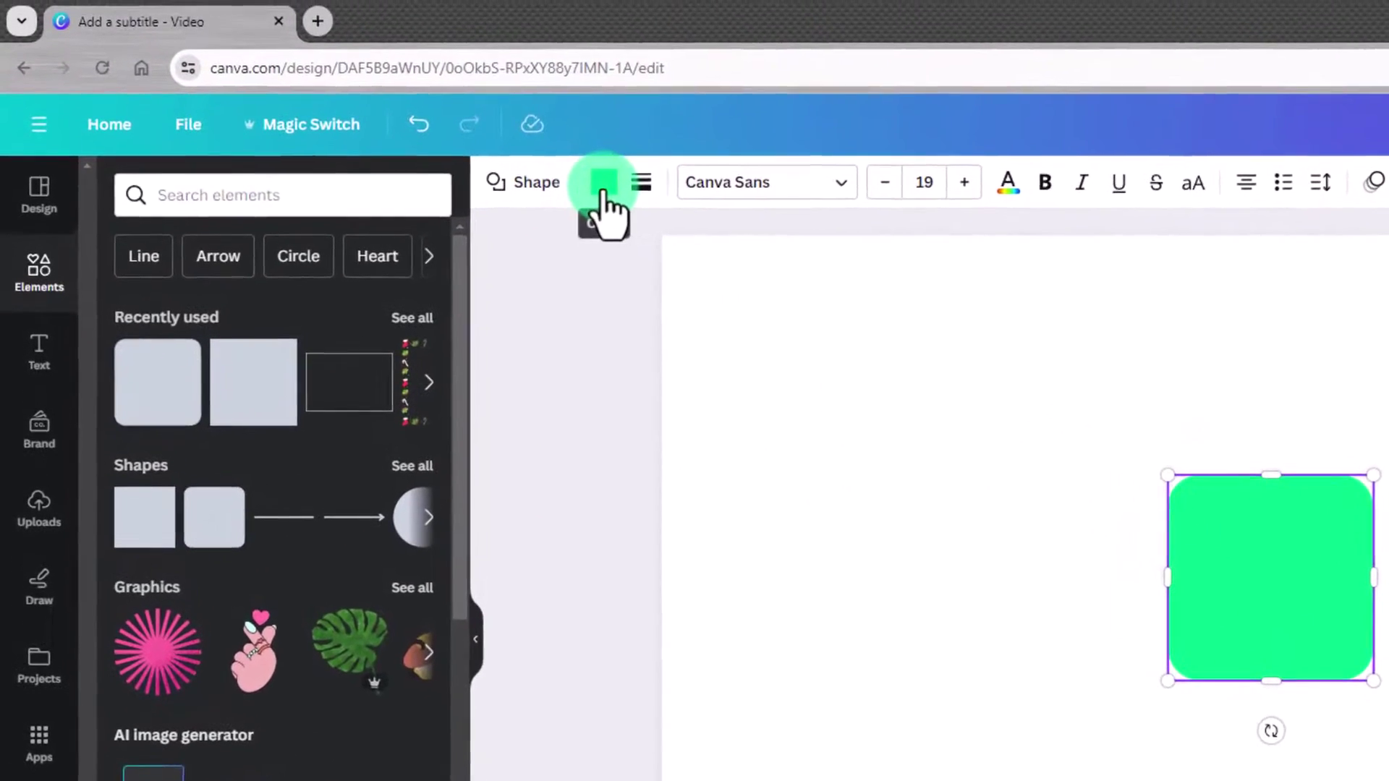
click(603, 184)
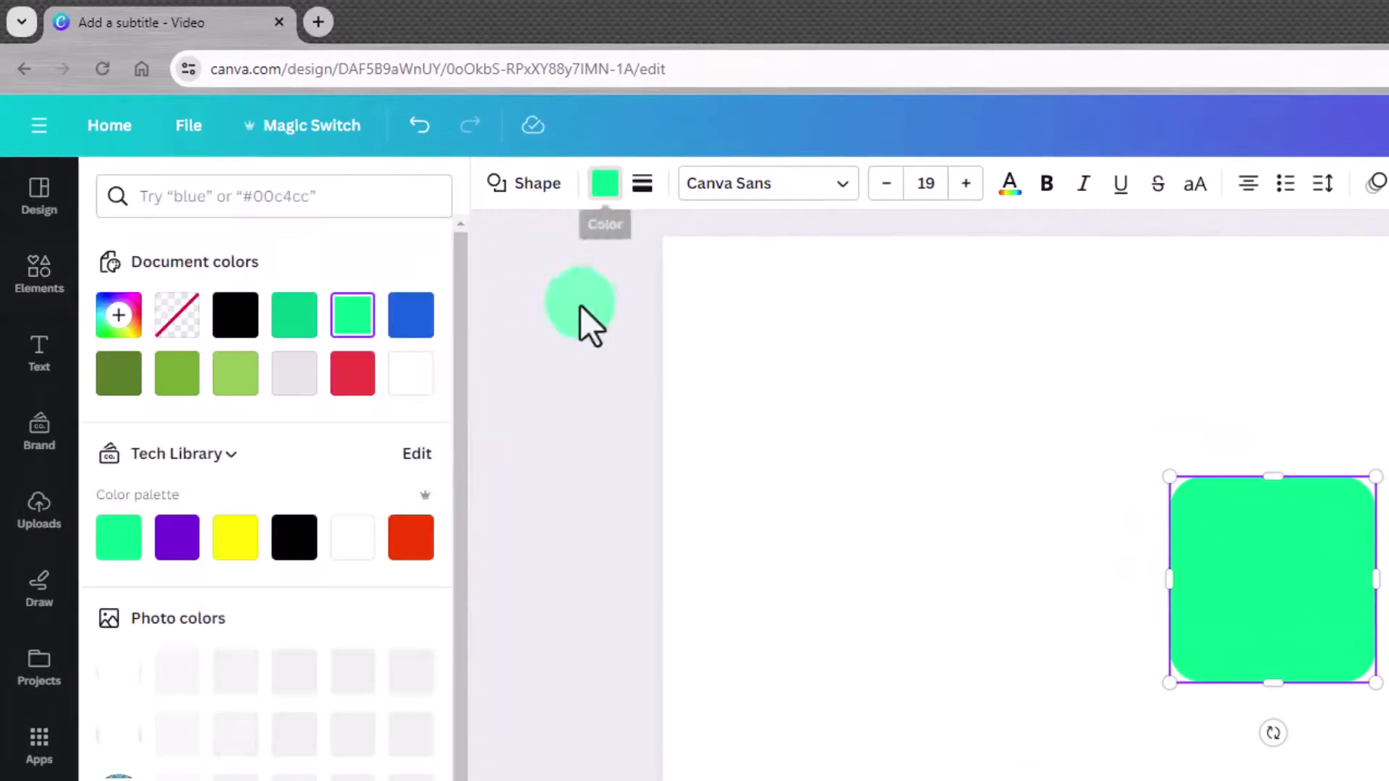
click(177, 316)
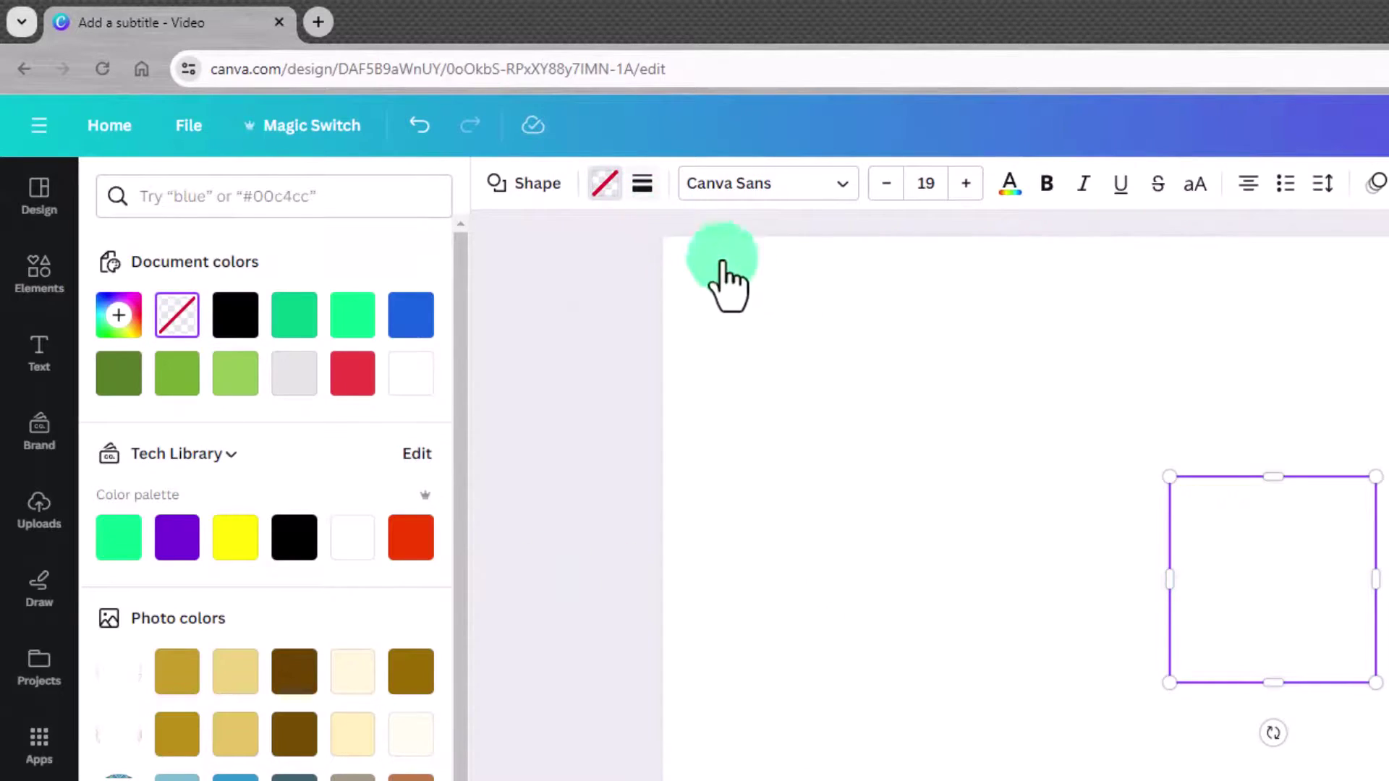
click(642, 185)
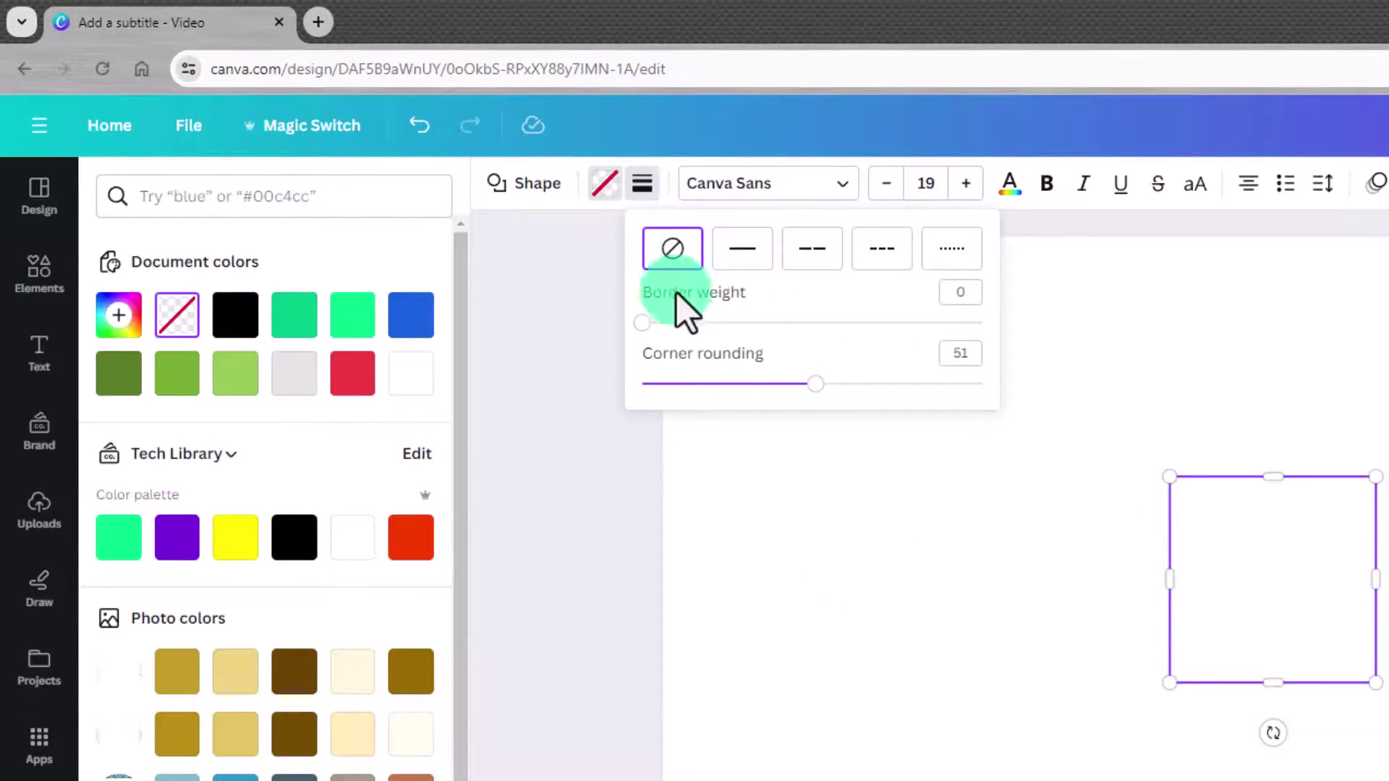
click(734, 250)
drag(815, 383, 843, 385)
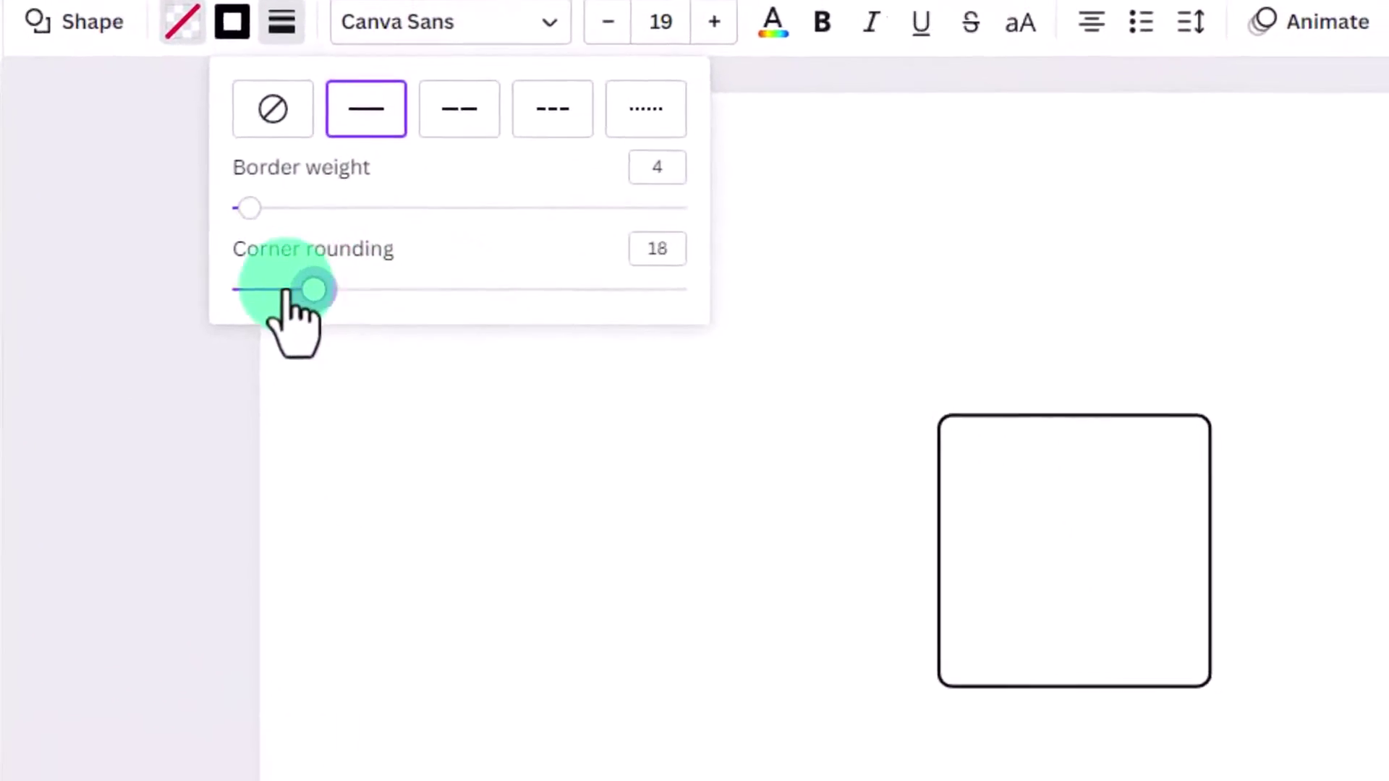
drag(422, 265, 141, 262)
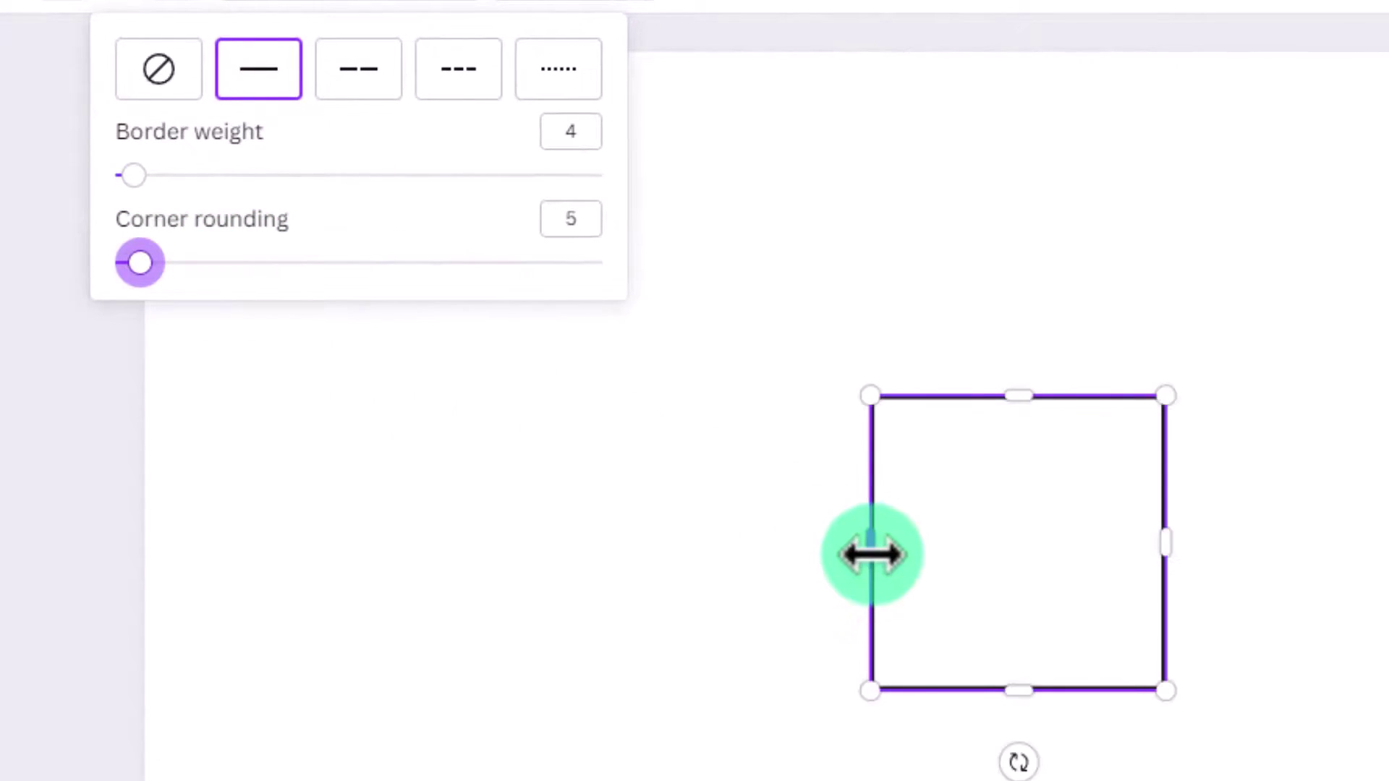
Step: Stretch the square outline out to the page edges on all sides
drag(871, 552, 507, 535)
drag(754, 480, 1121, 667)
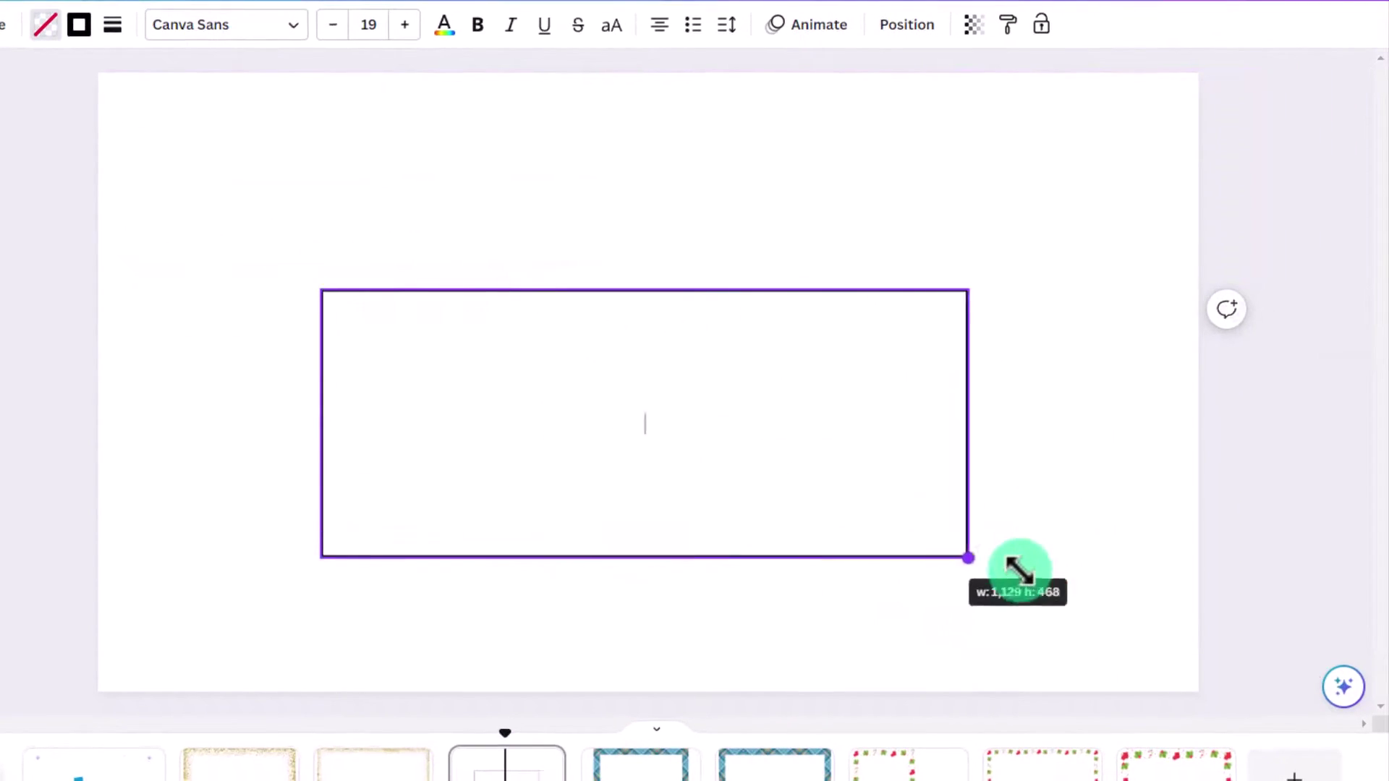
drag(1120, 478, 1170, 478)
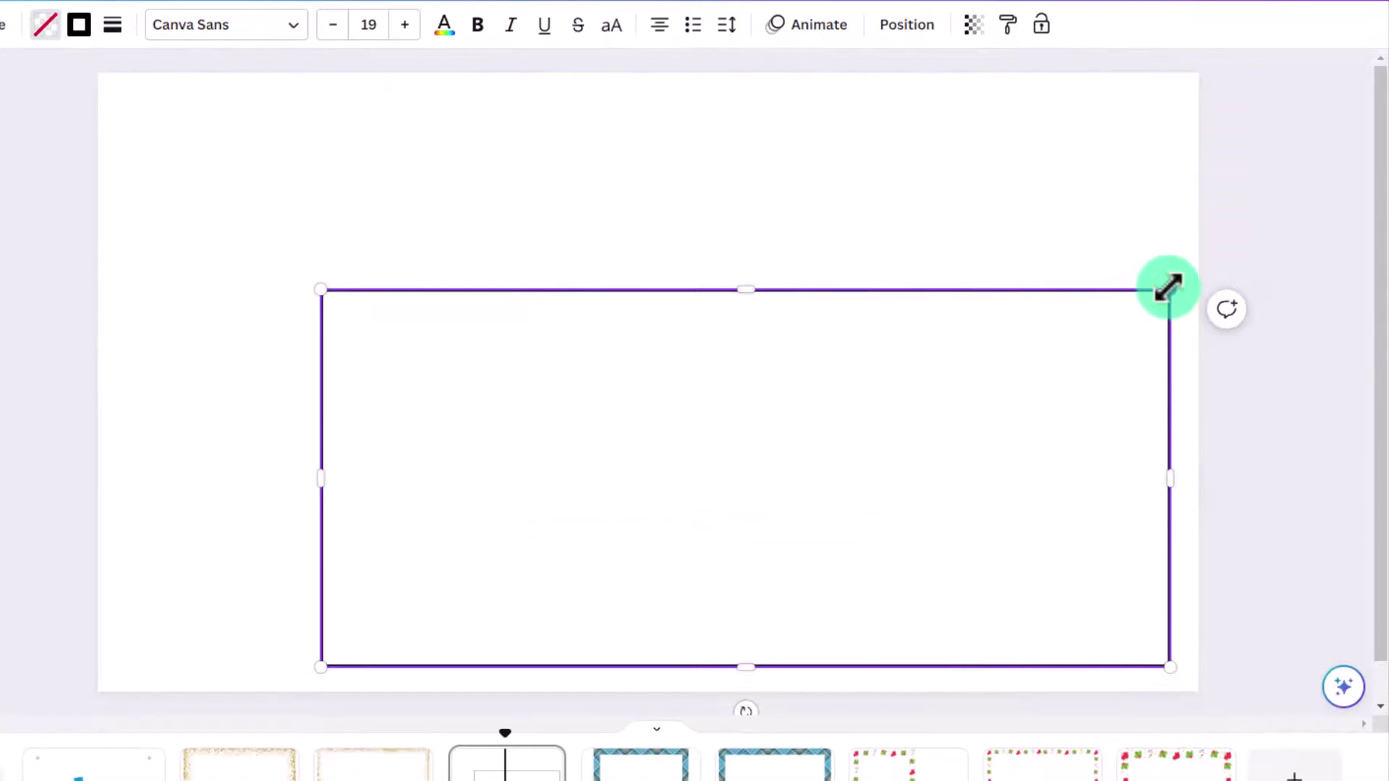
drag(1168, 289, 1175, 93)
drag(323, 664, 118, 658)
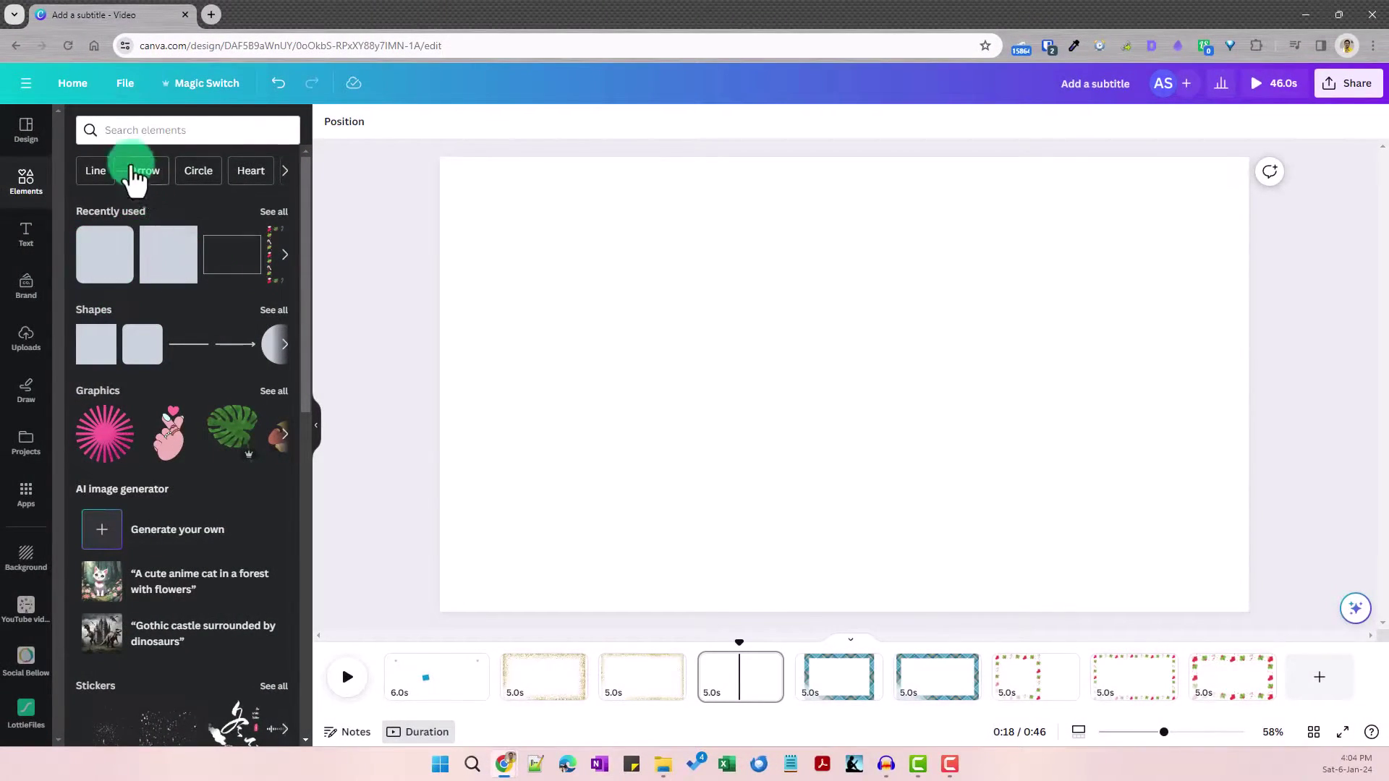
Step: Rerun the 'rectangle border' search, filter to Graphics, and add the first border graphic
click(150, 130)
click(116, 195)
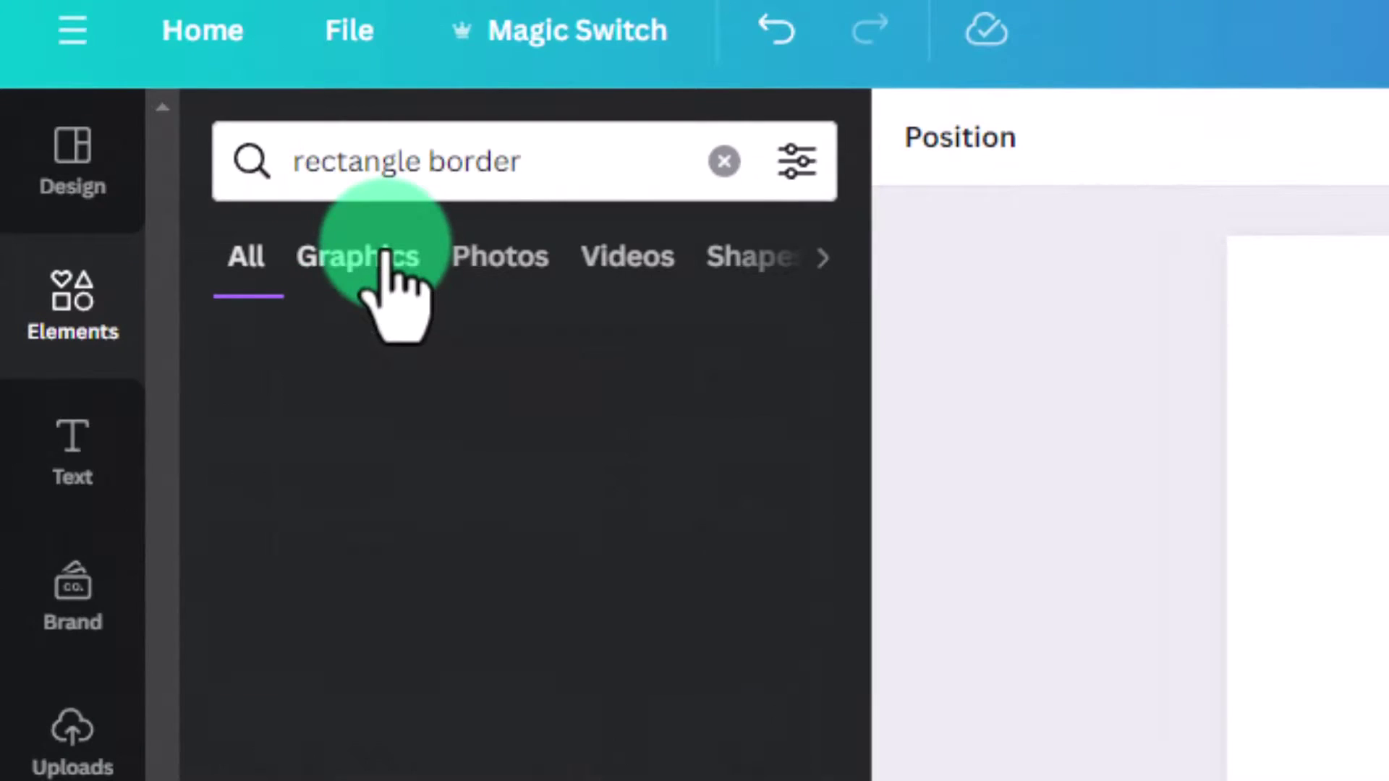
click(386, 254)
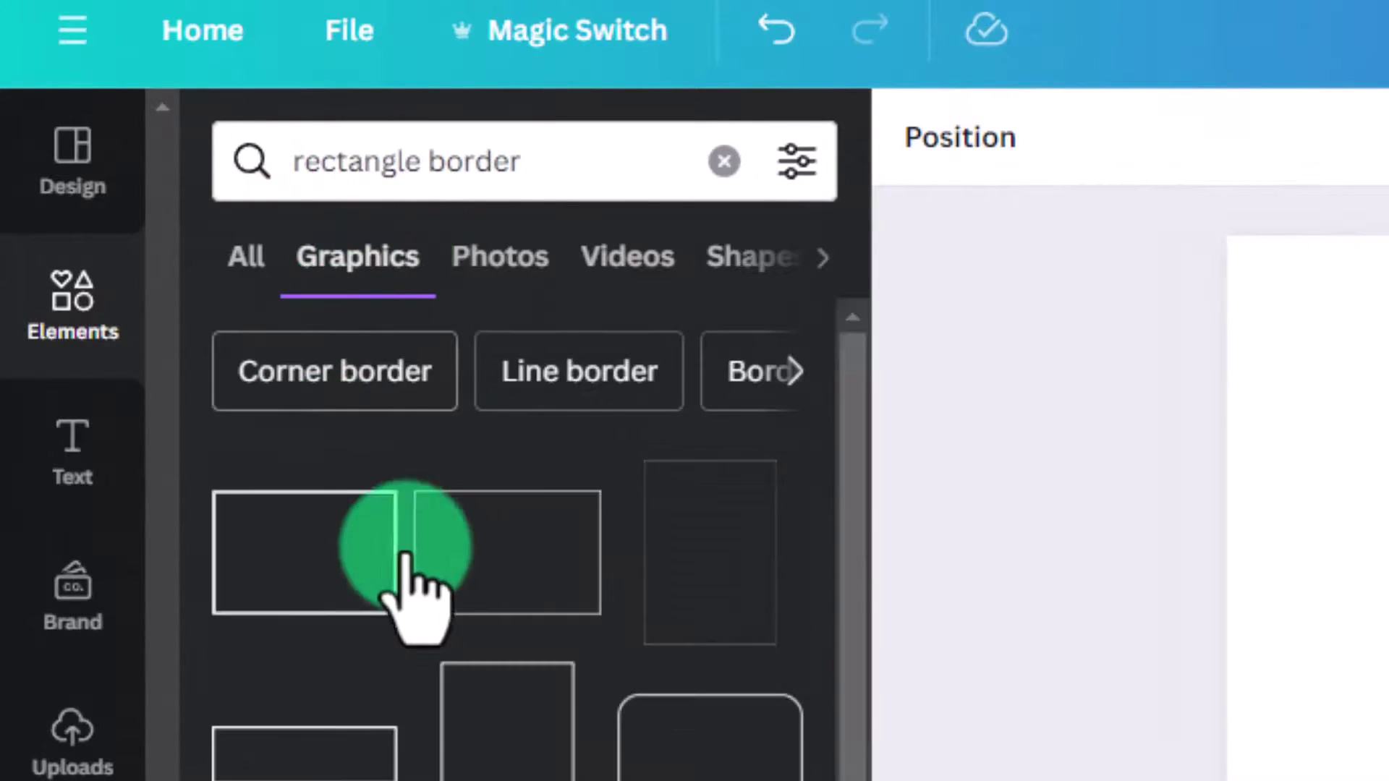
click(312, 578)
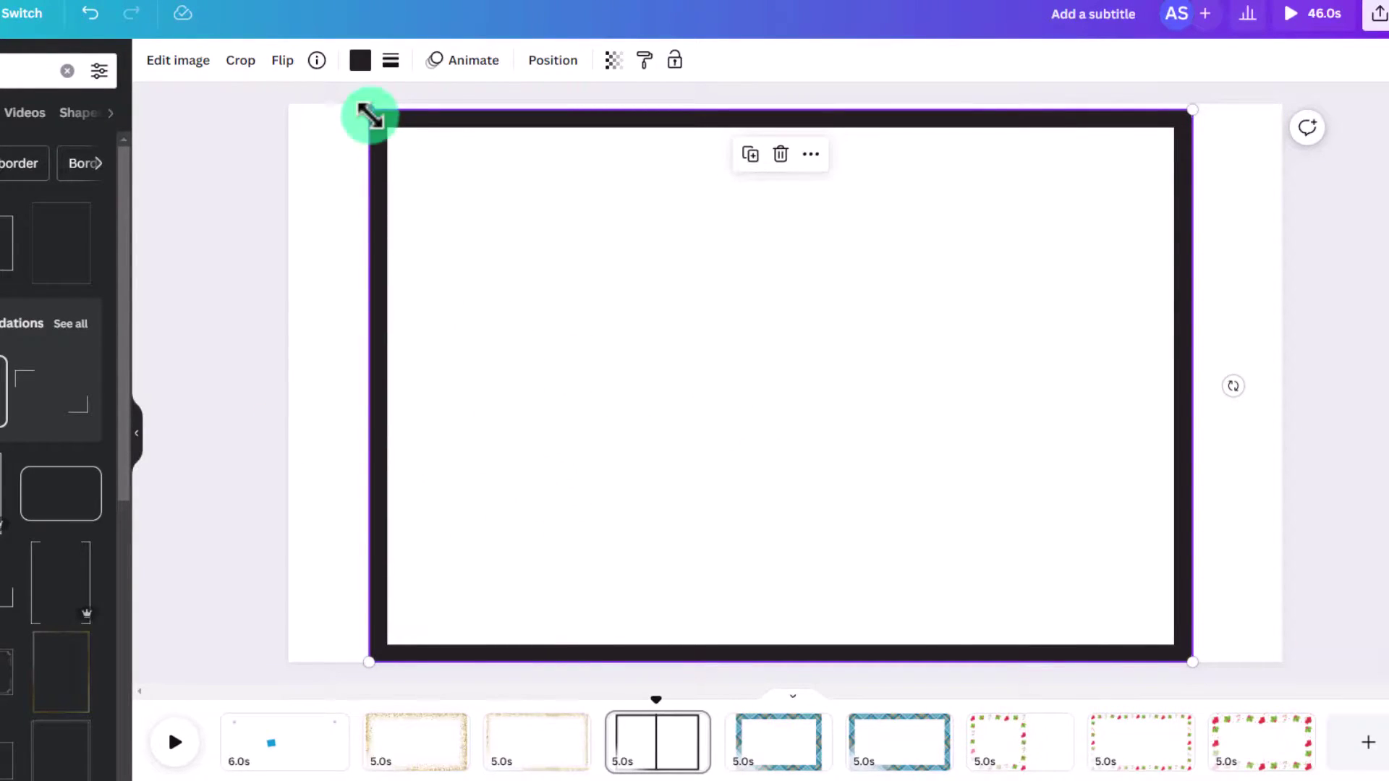
Step: Shrink the black frame, move it to the page centre, and crop it to 16:9
drag(371, 114, 693, 332)
drag(834, 533, 692, 411)
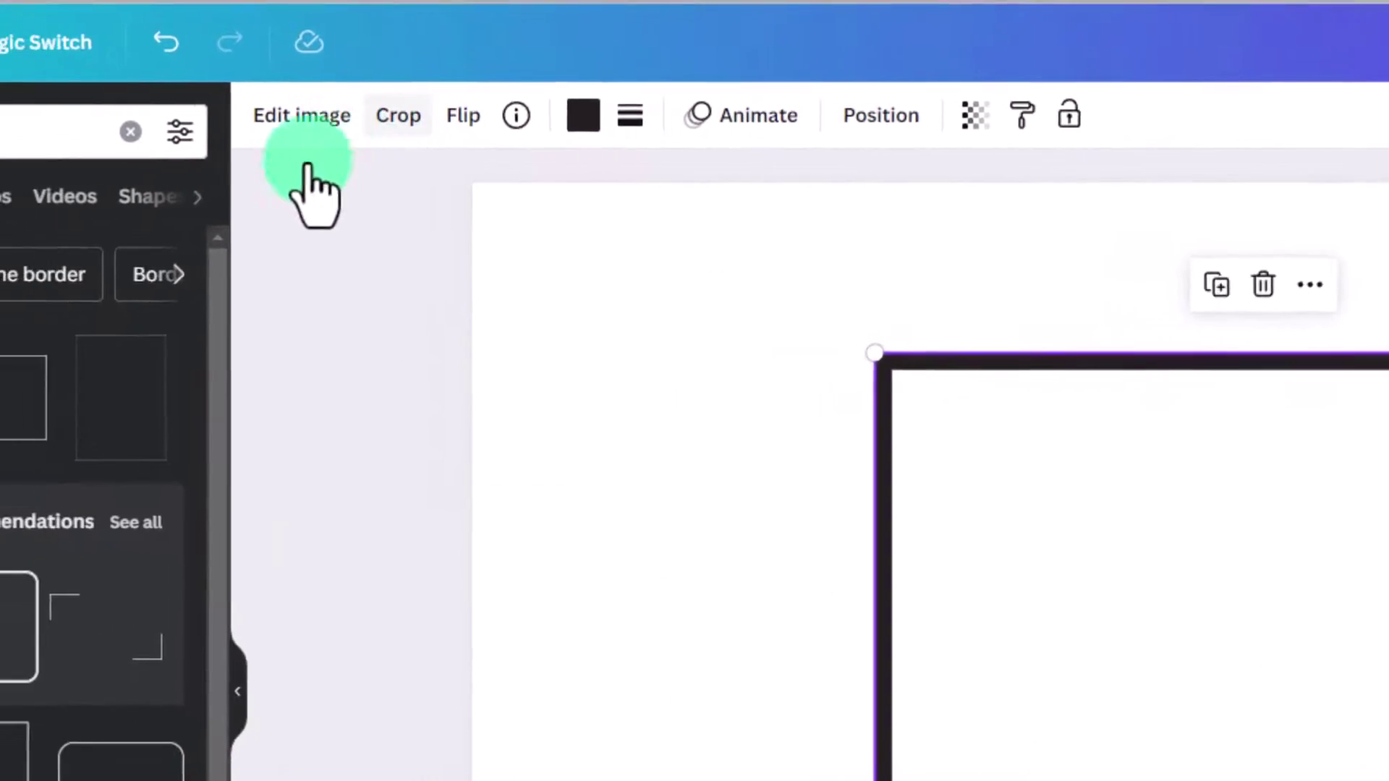
click(286, 115)
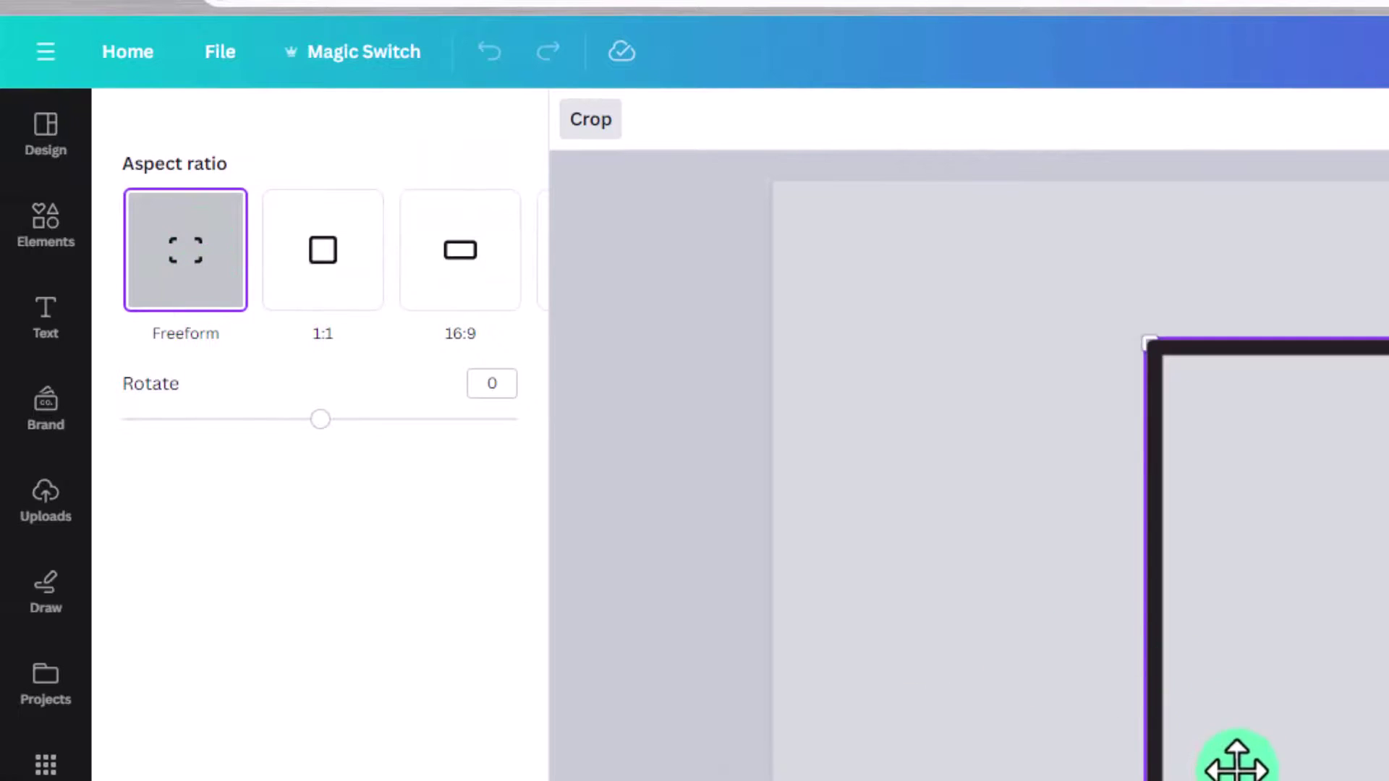
drag(1147, 769, 1267, 753)
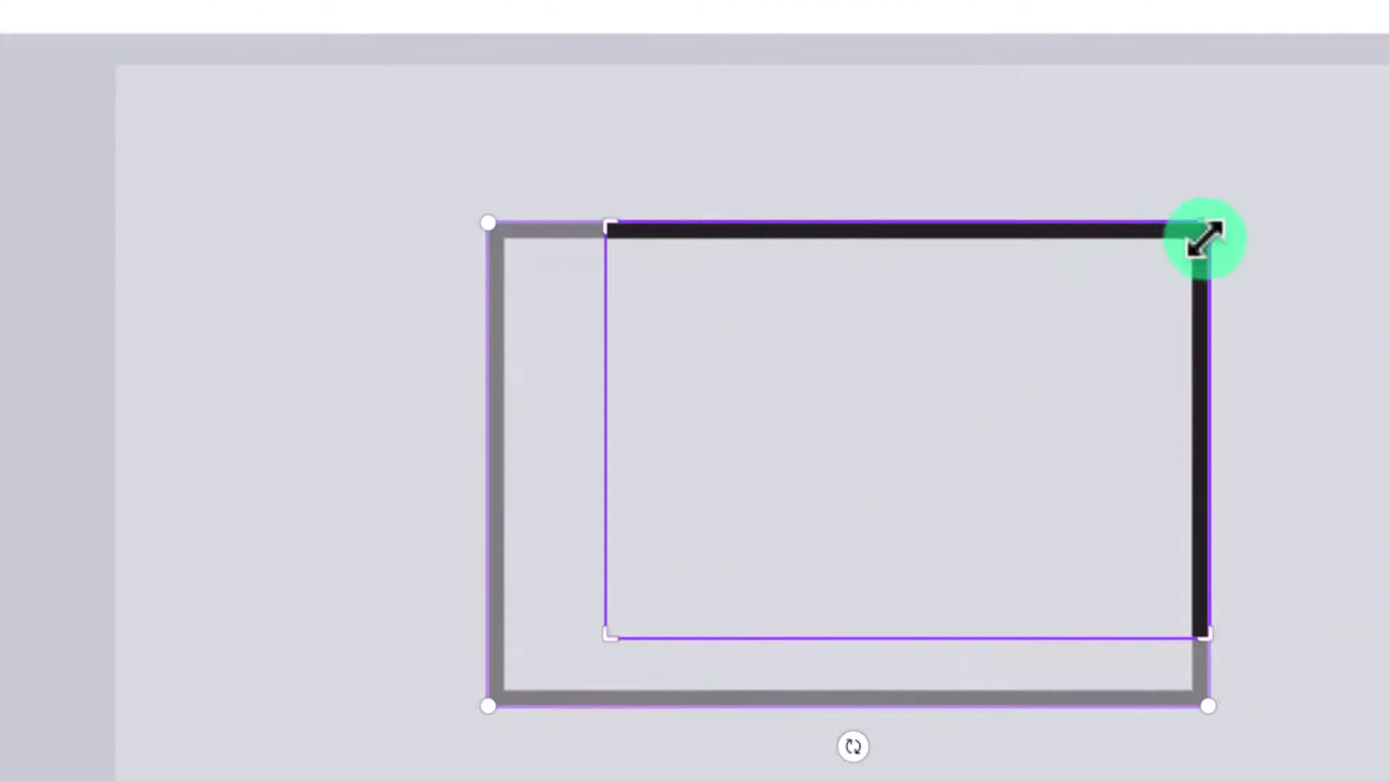
drag(1205, 239, 1058, 316)
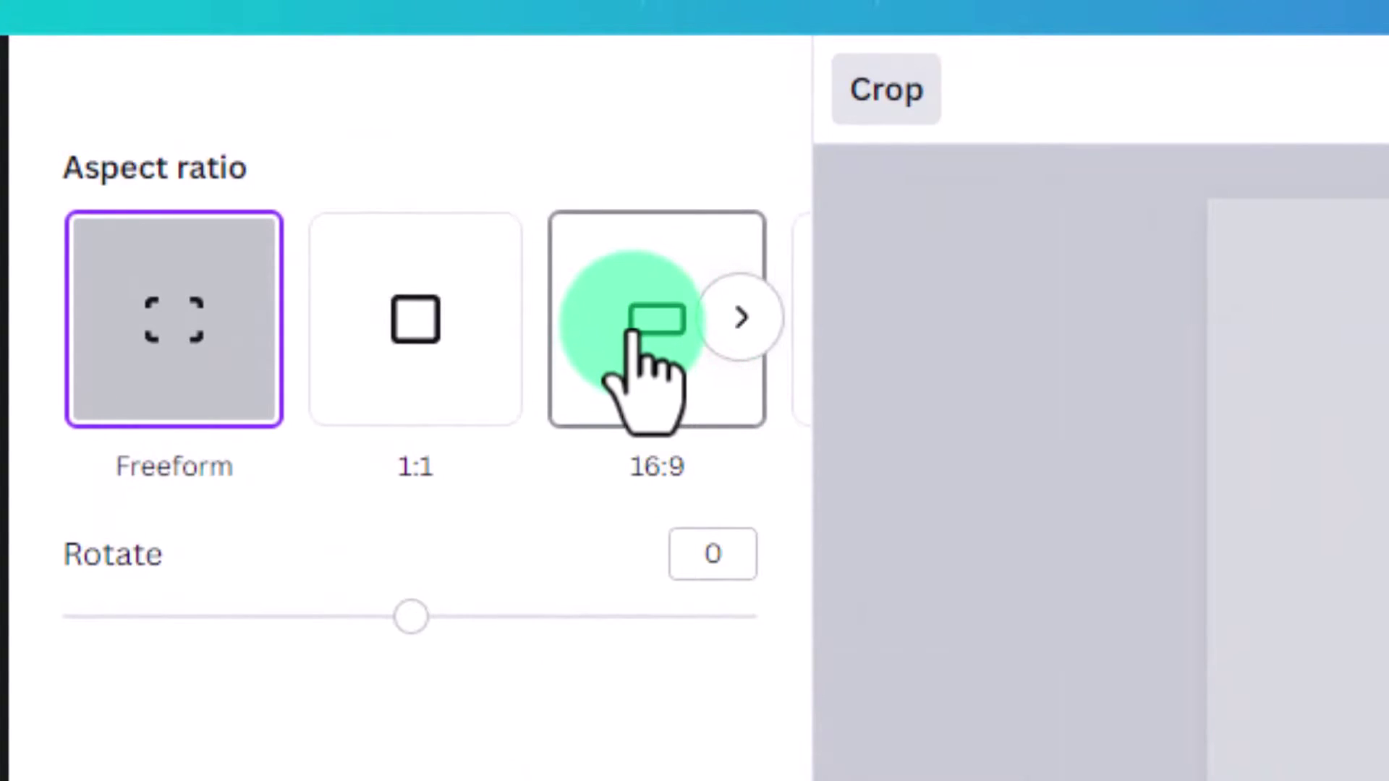
click(633, 336)
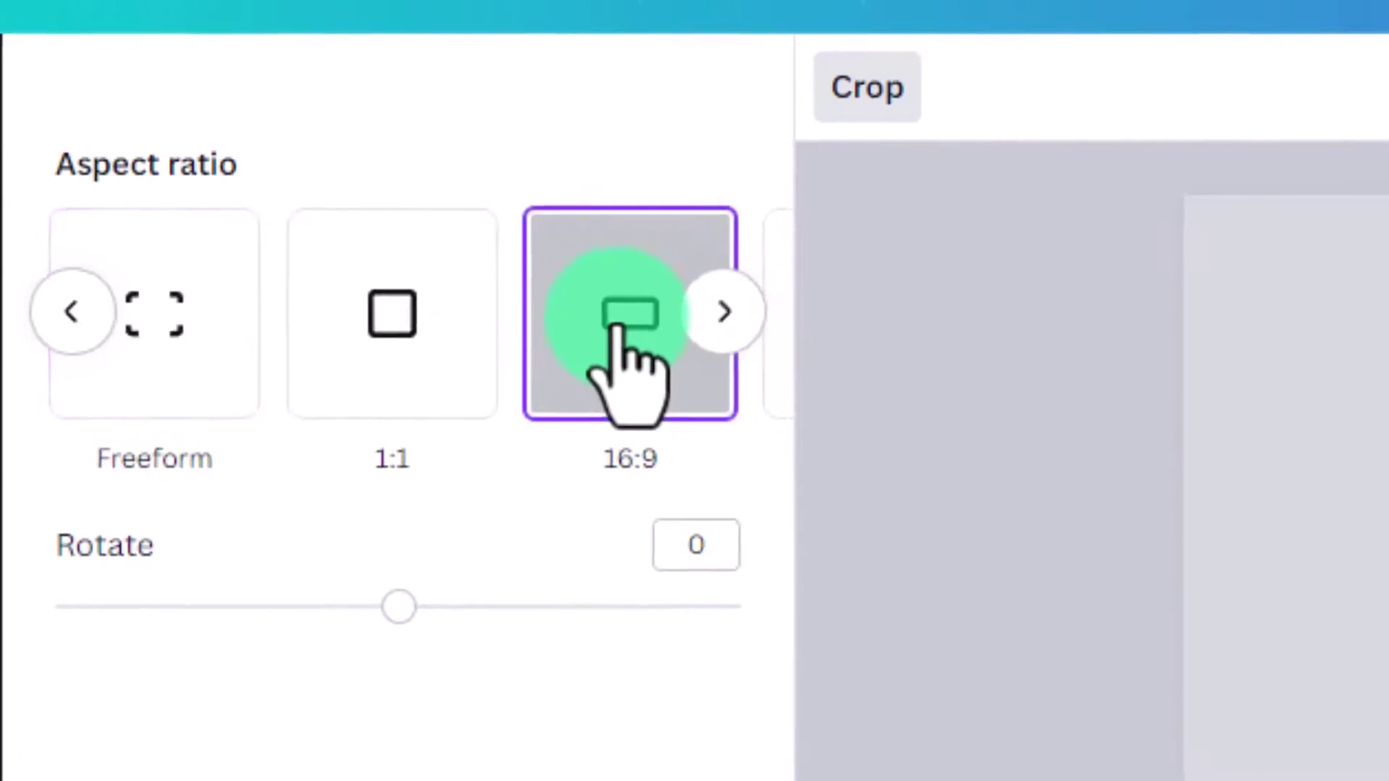
key(Return)
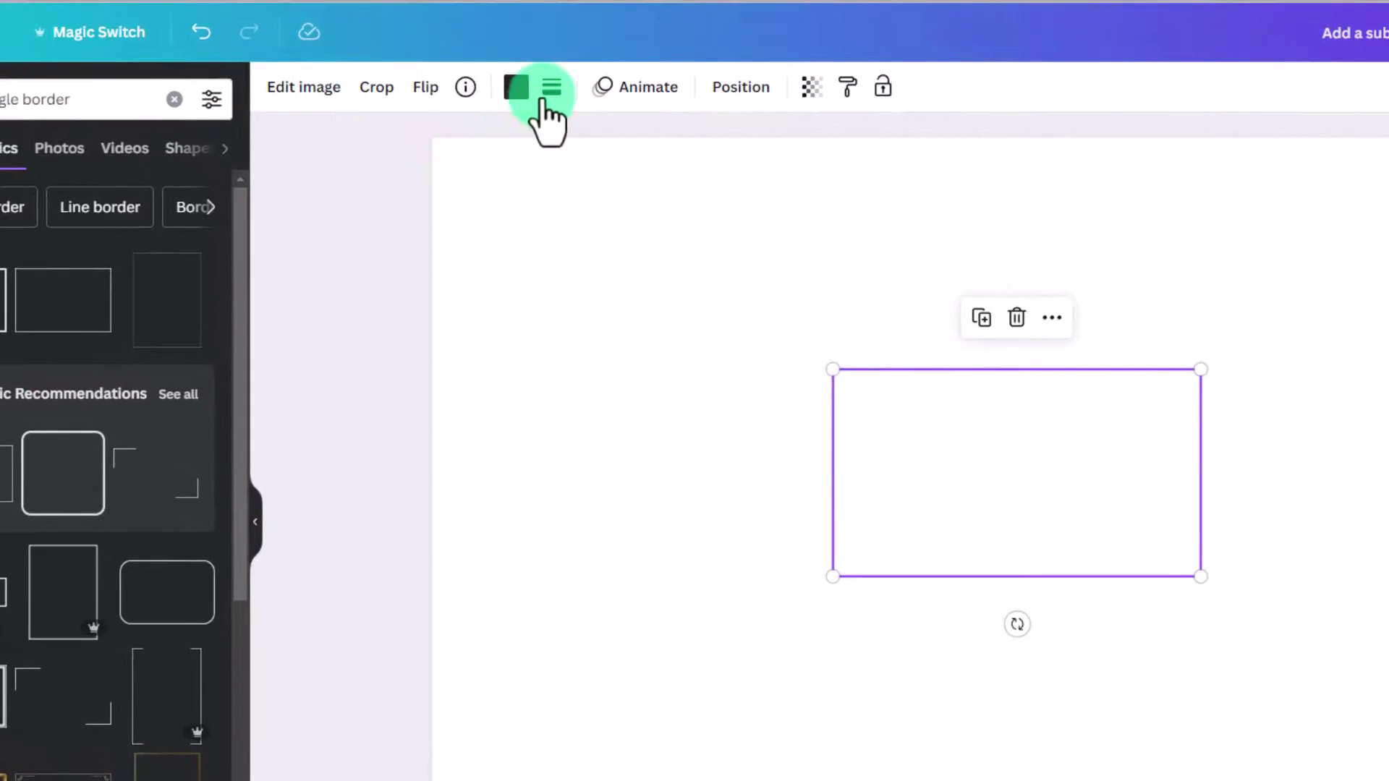
Step: Give the frame a solid outline style and stretch it to fill the page
click(554, 88)
click(653, 152)
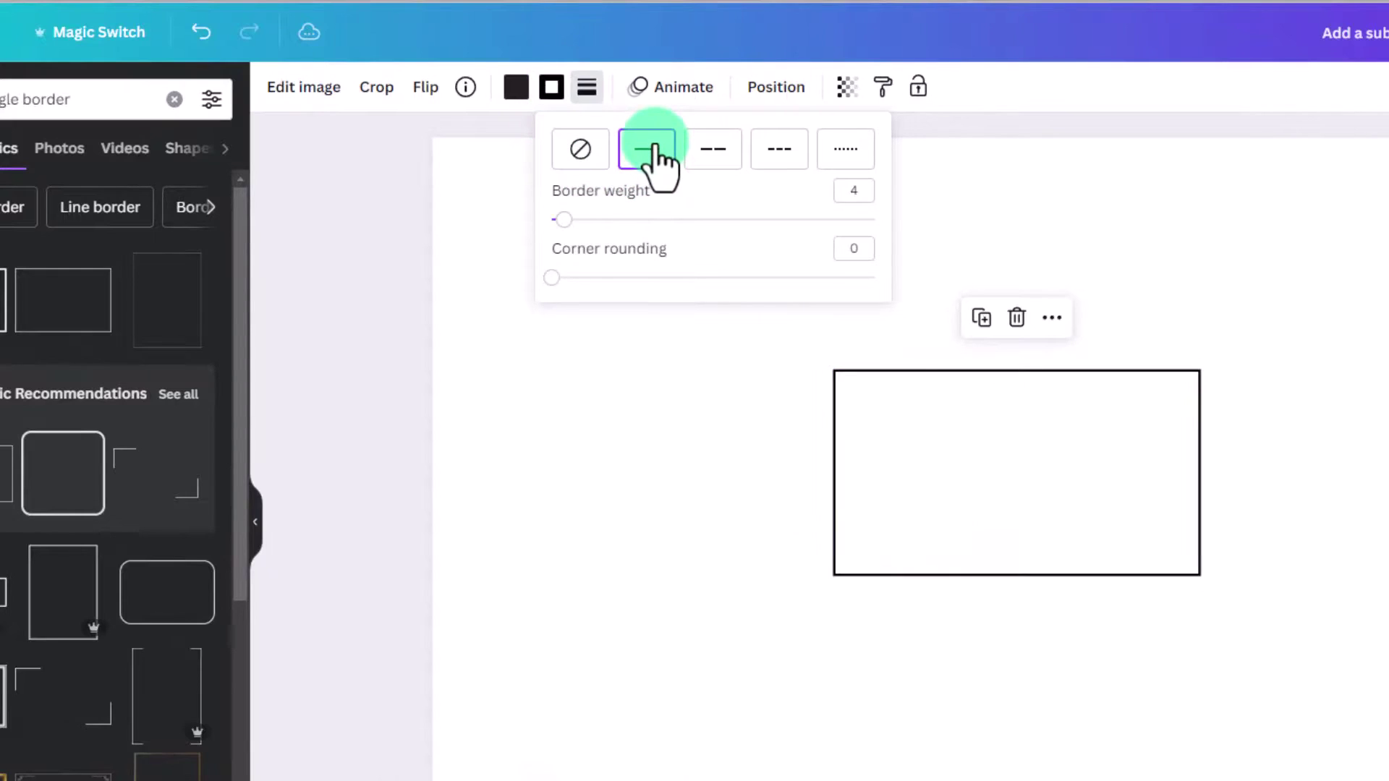
drag(831, 582, 454, 777)
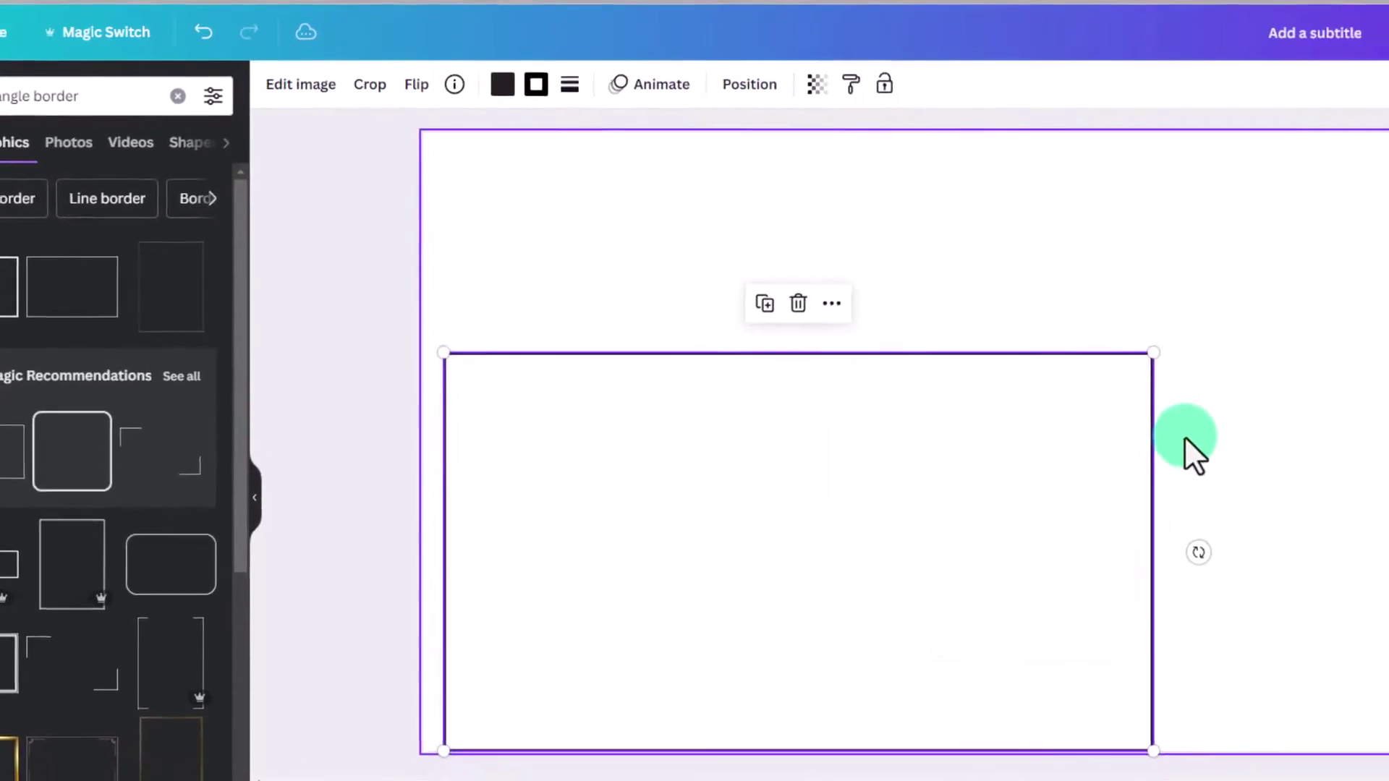
drag(1153, 752, 1388, 737)
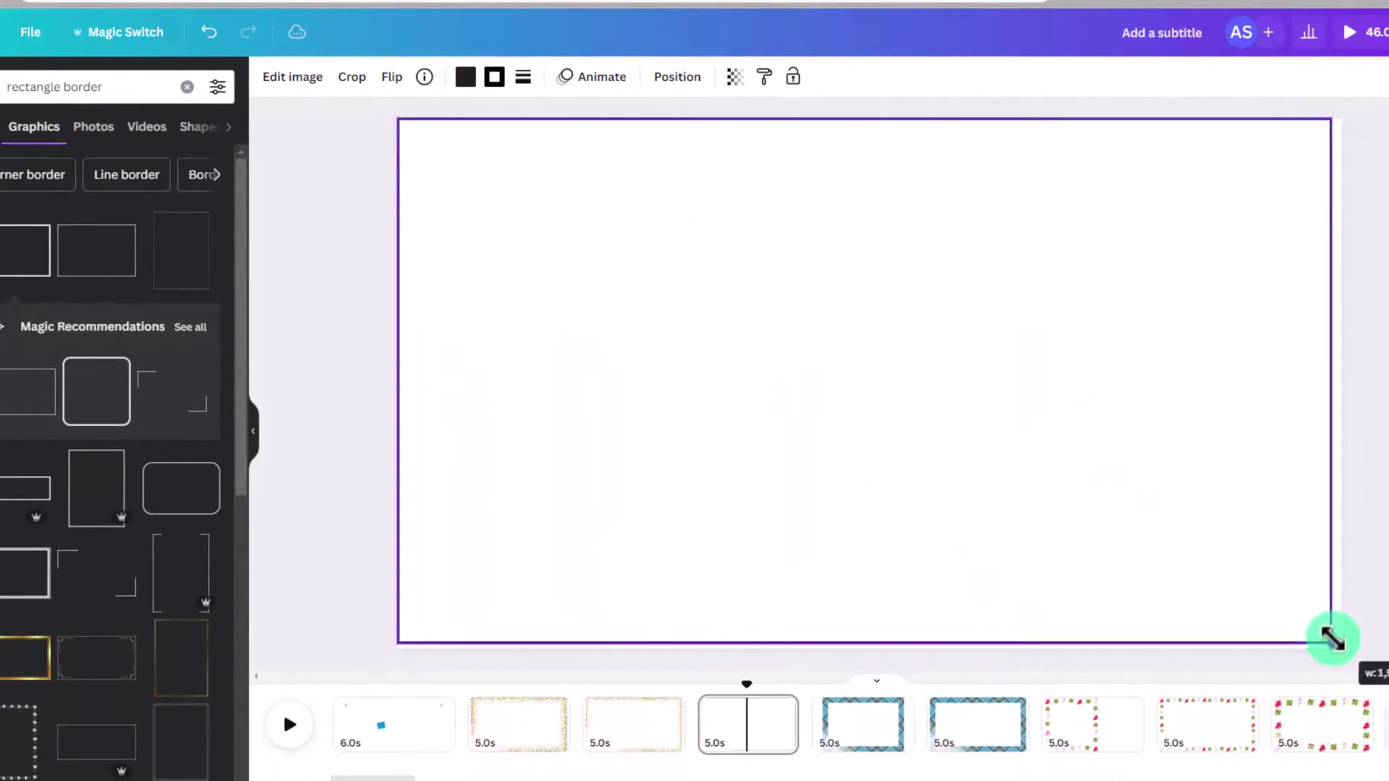
Step: Check the frame graphic's details, then reopen crop mode and cancel without changes
click(425, 77)
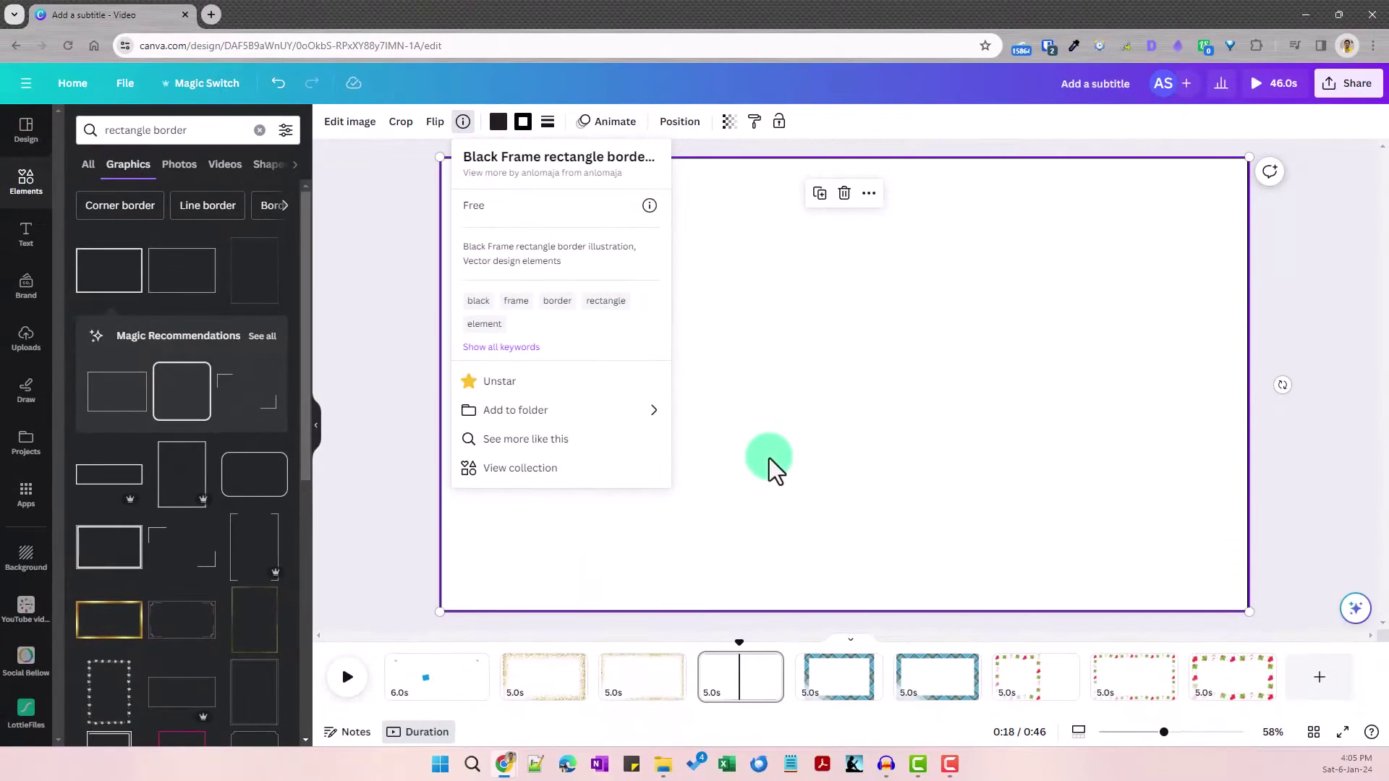
click(818, 416)
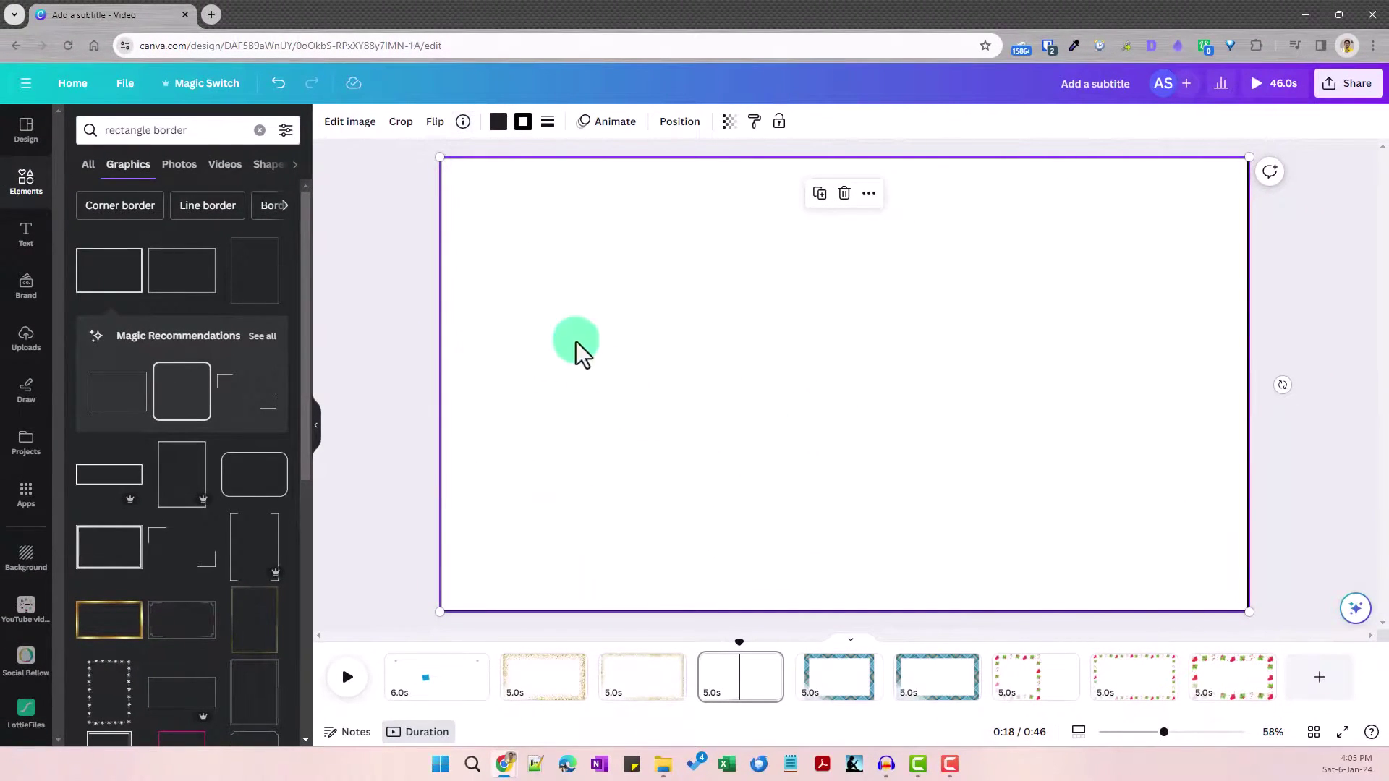
double_click(493, 496)
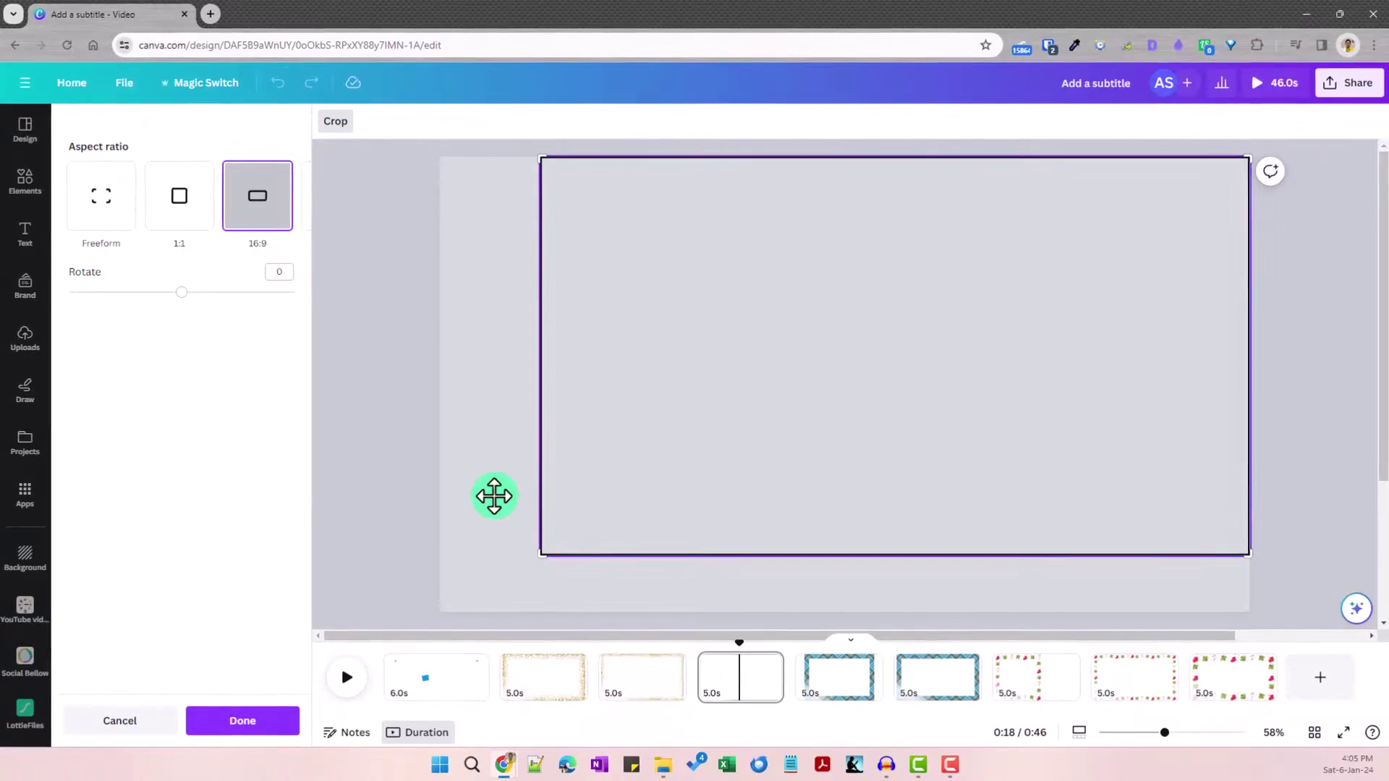
scroll(506, 535, down, 3)
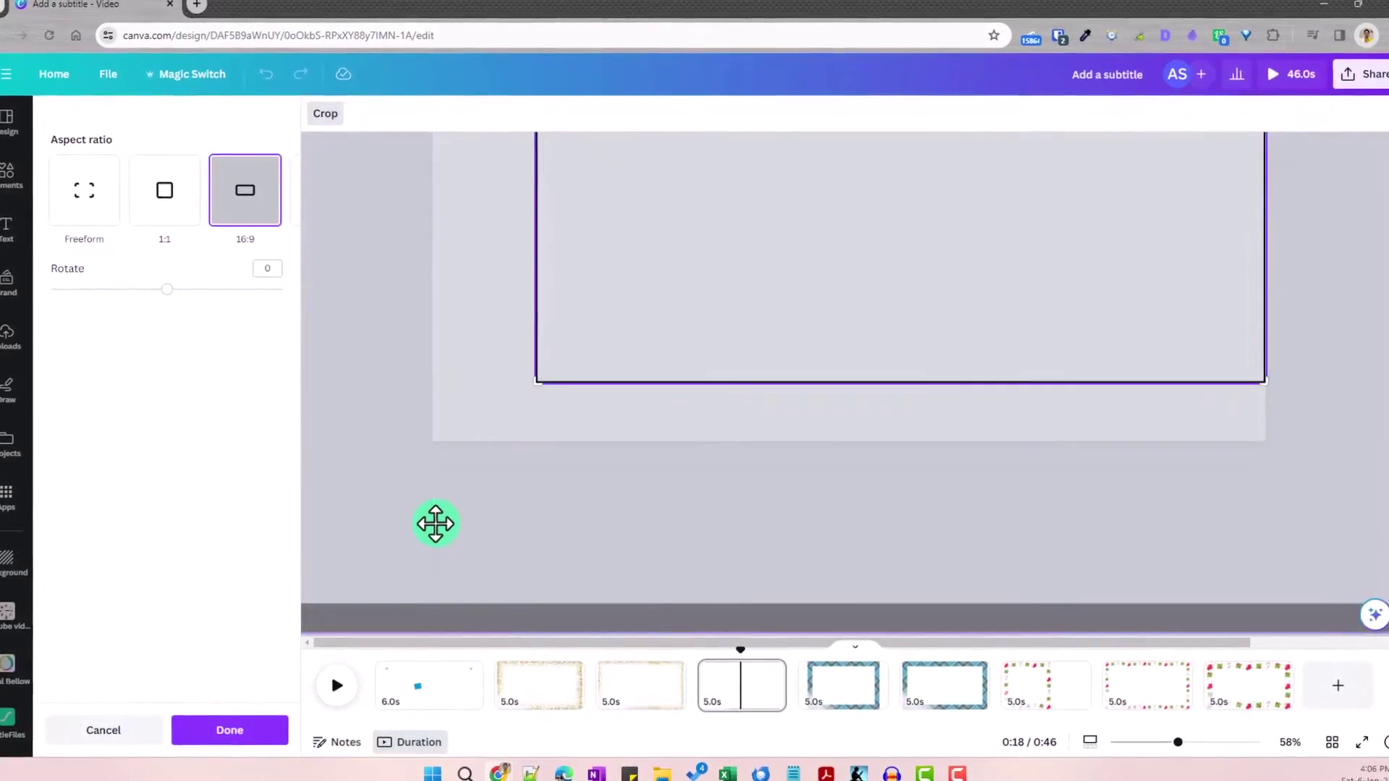
scroll(435, 523, down, 1)
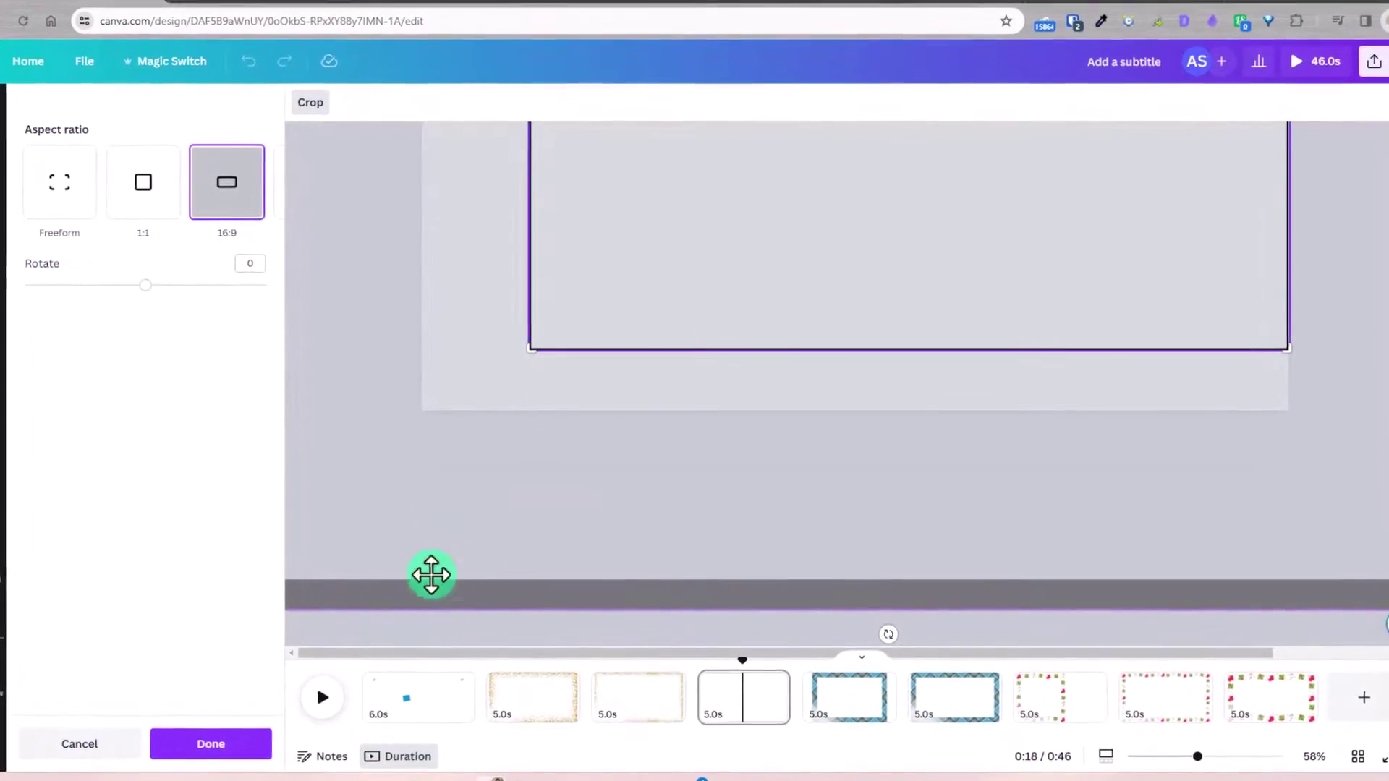
scroll(576, 558, up, 3)
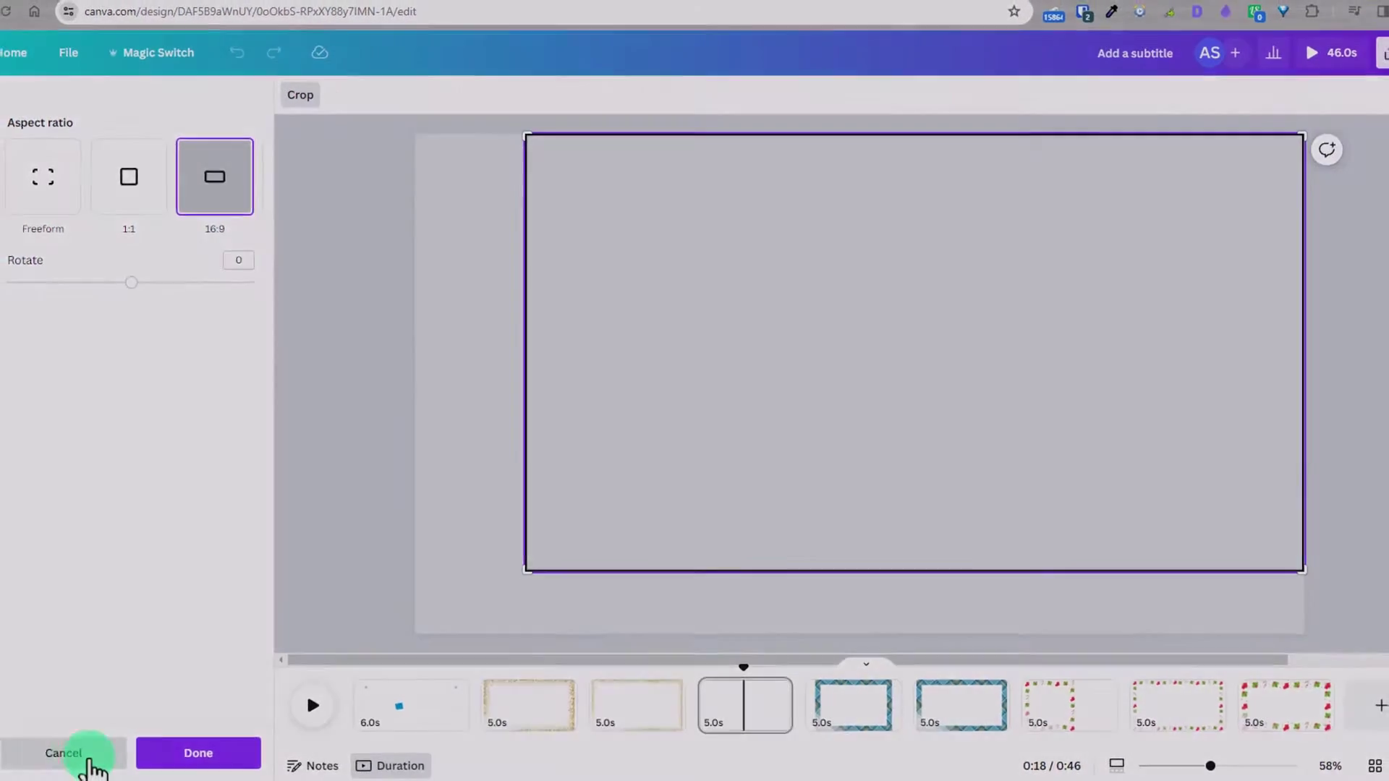
click(87, 763)
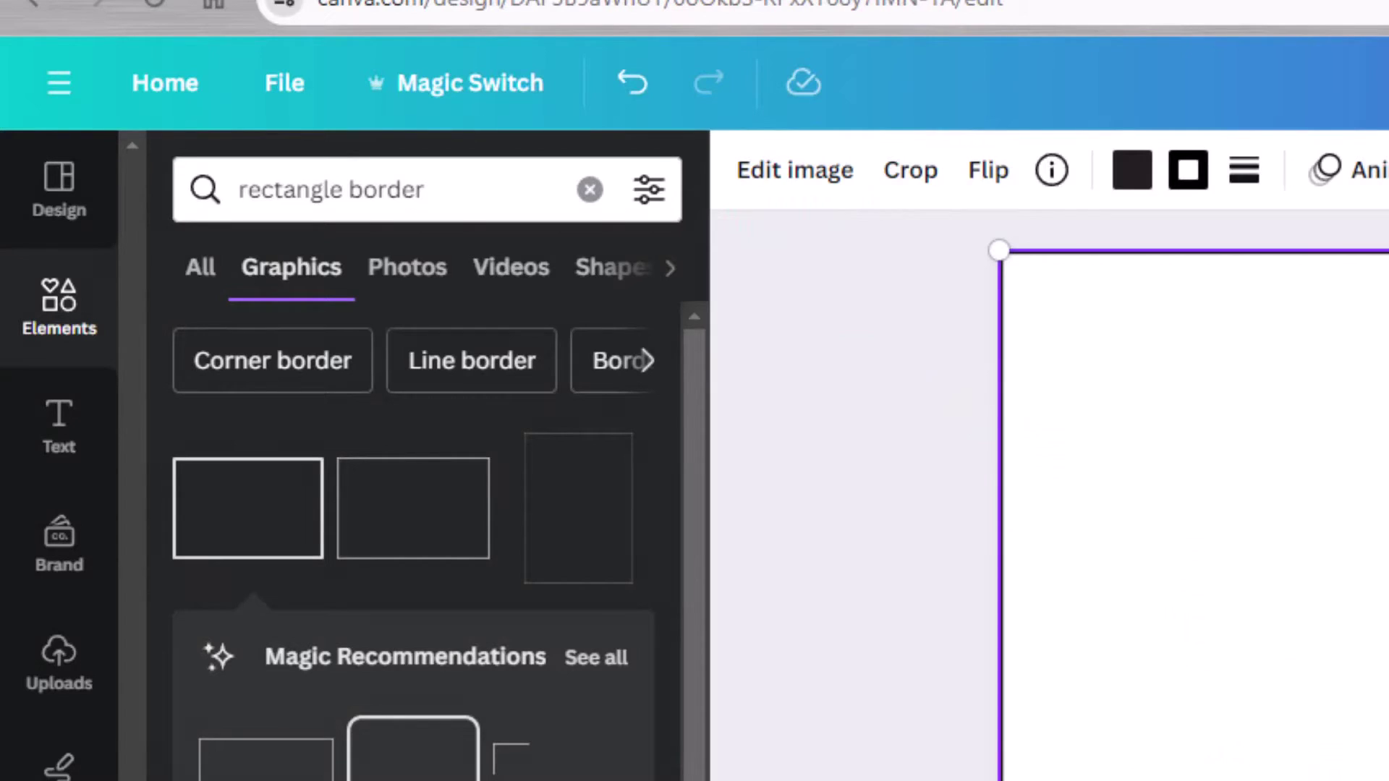
Step: Add the Christmas stocking border from 'border pattern' results and stretch it to full page height
click(444, 194)
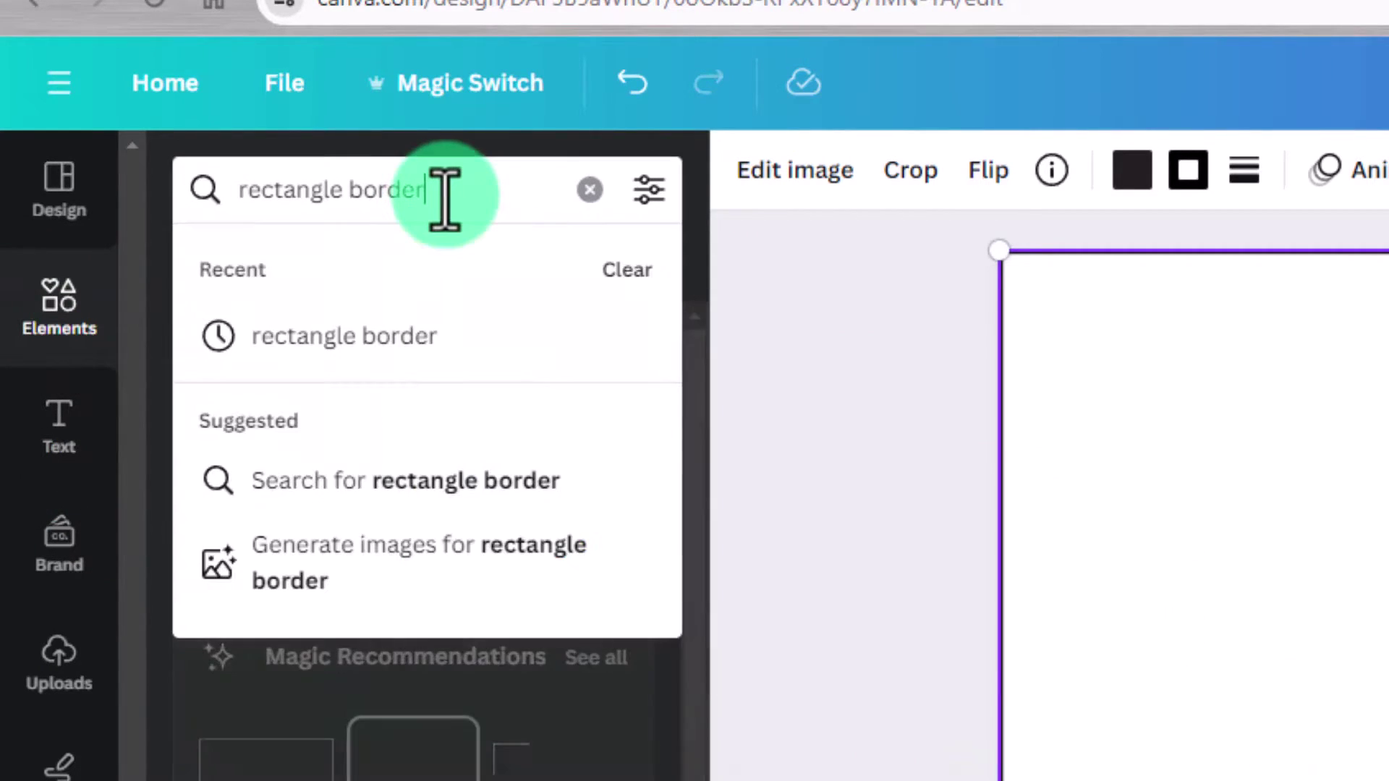
triple_click(445, 189)
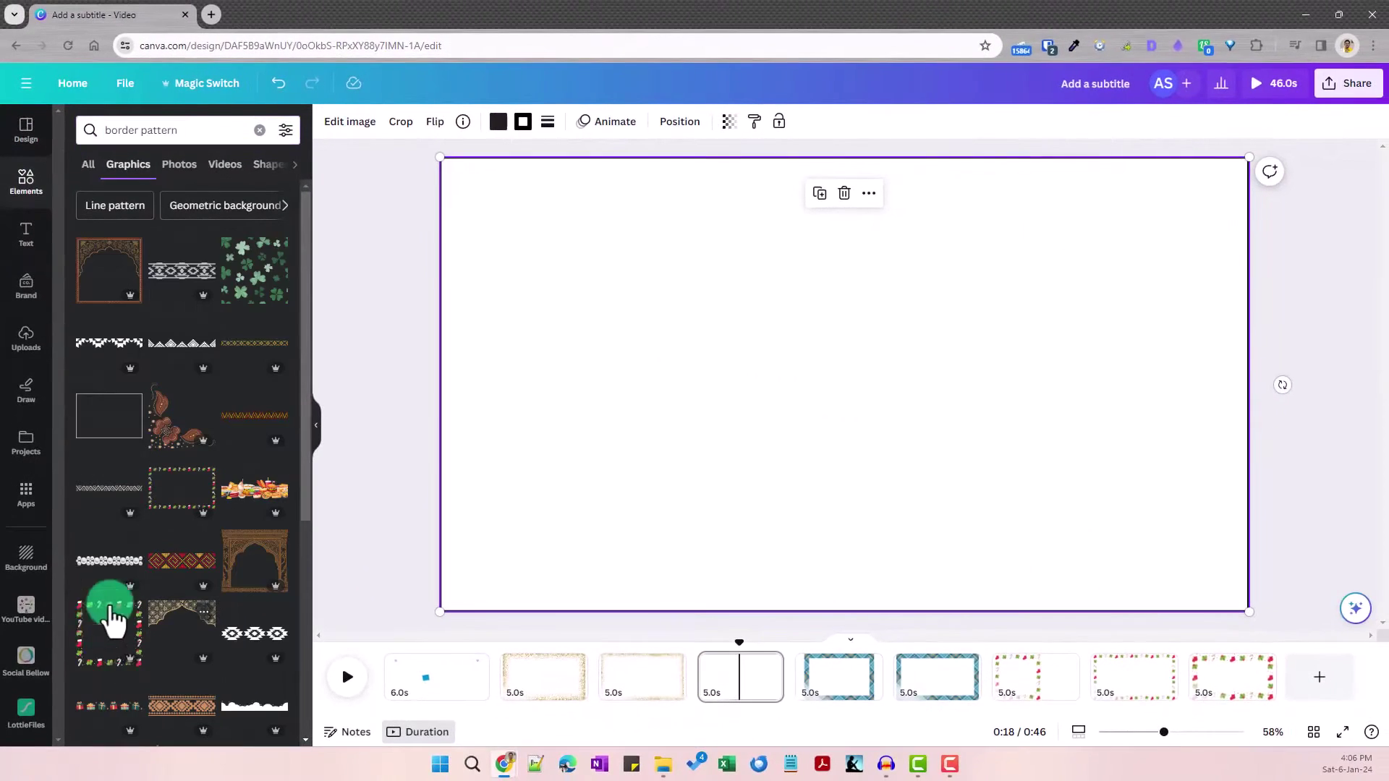
click(178, 487)
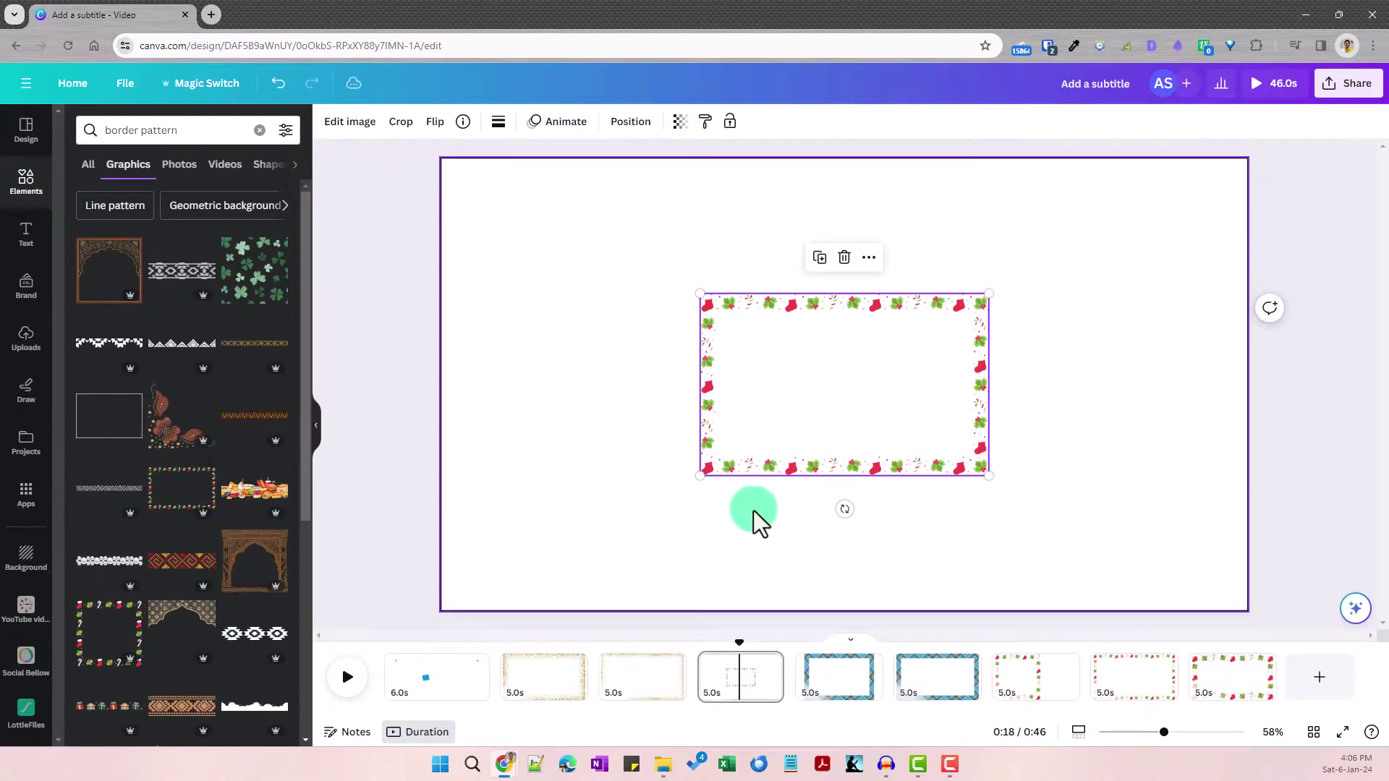
drag(698, 475, 480, 610)
drag(991, 311, 1162, 157)
drag(688, 410, 705, 365)
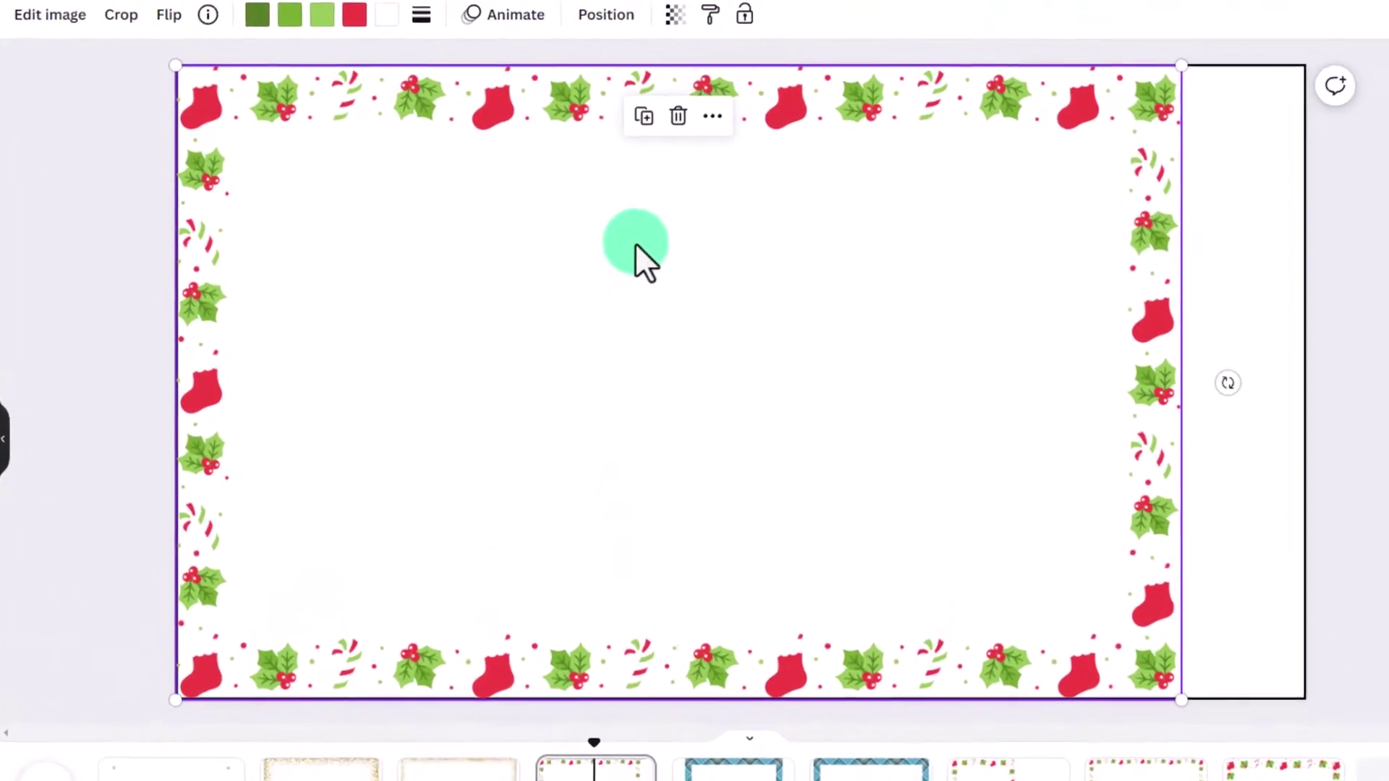
Step: Duplicate the Christmas border, move the copy right, and crop away its left part
click(633, 110)
drag(558, 319, 680, 393)
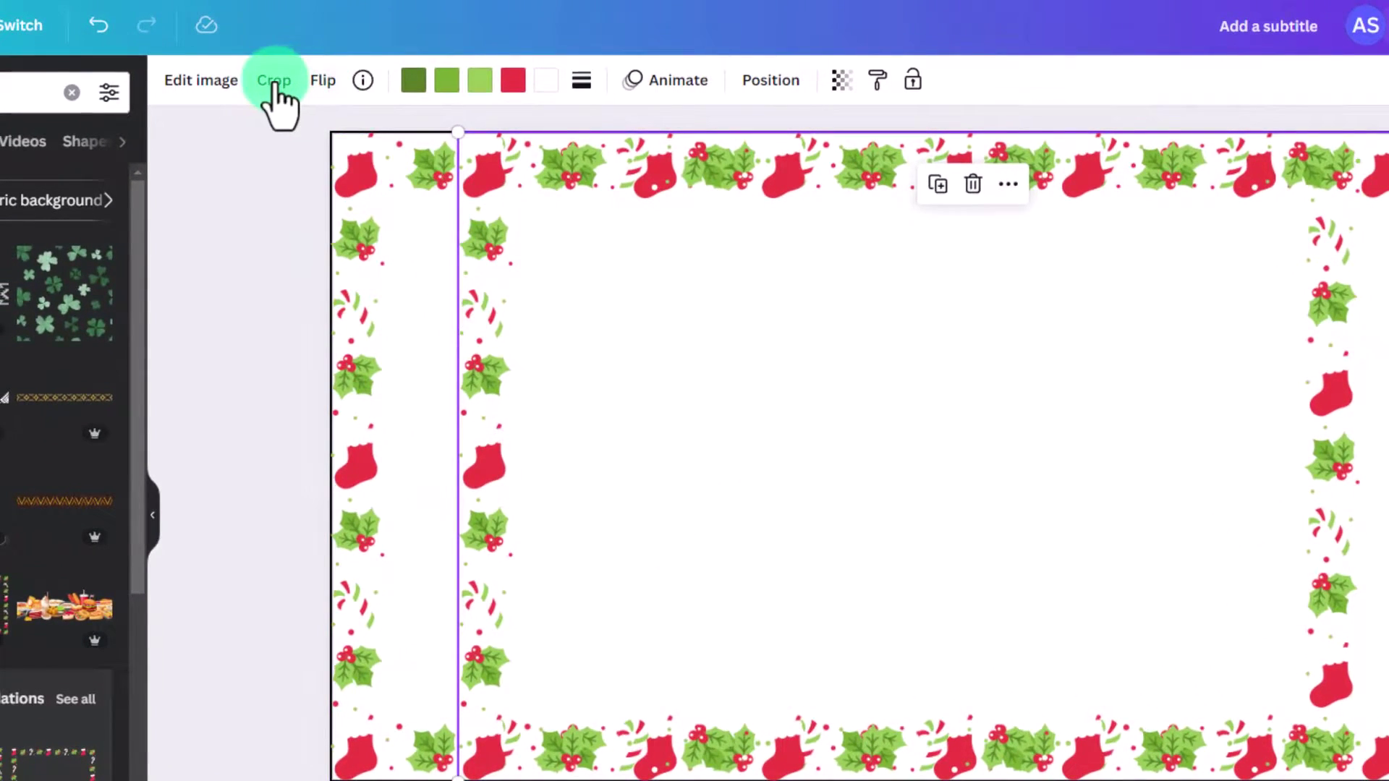
click(275, 81)
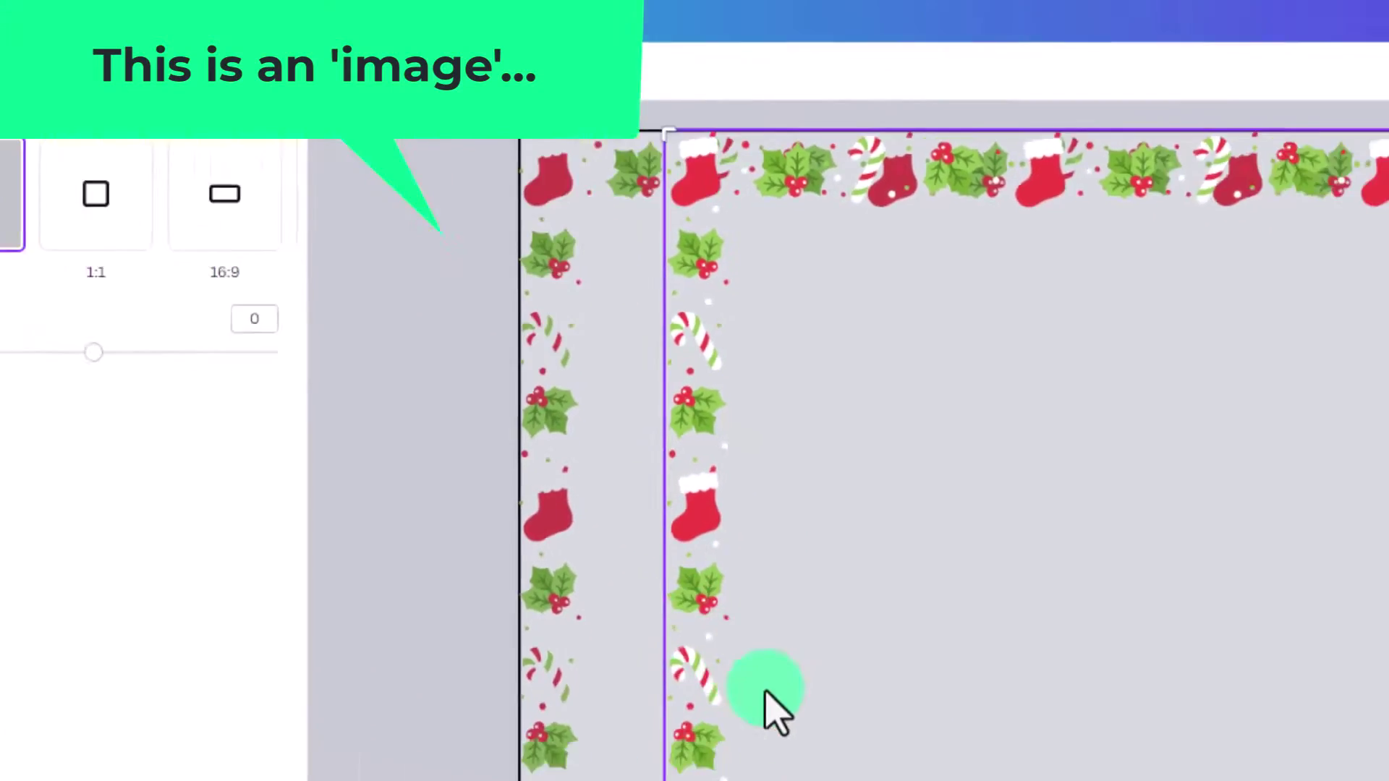
drag(219, 690, 637, 680)
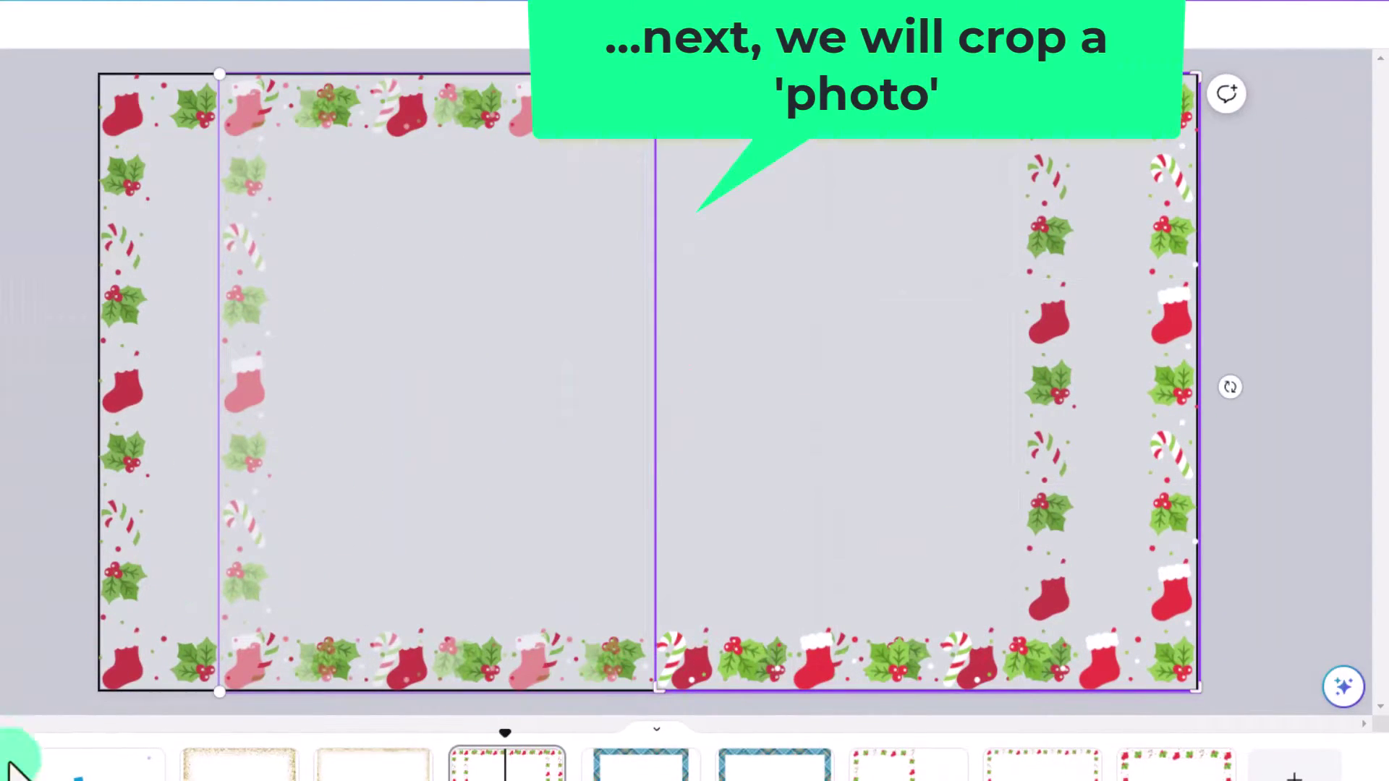
click(236, 569)
Step: Crop away the right part of the original border so the halves span the page
click(228, 445)
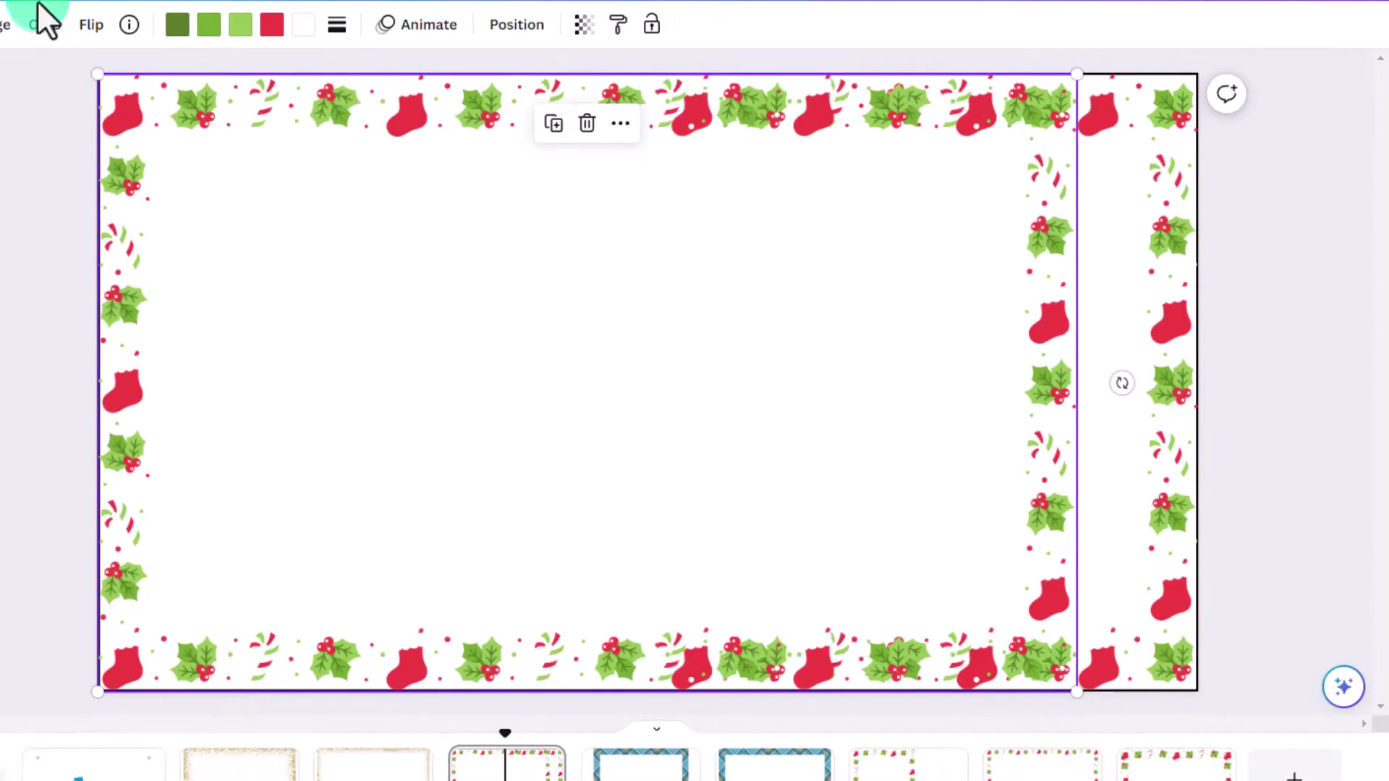
click(45, 24)
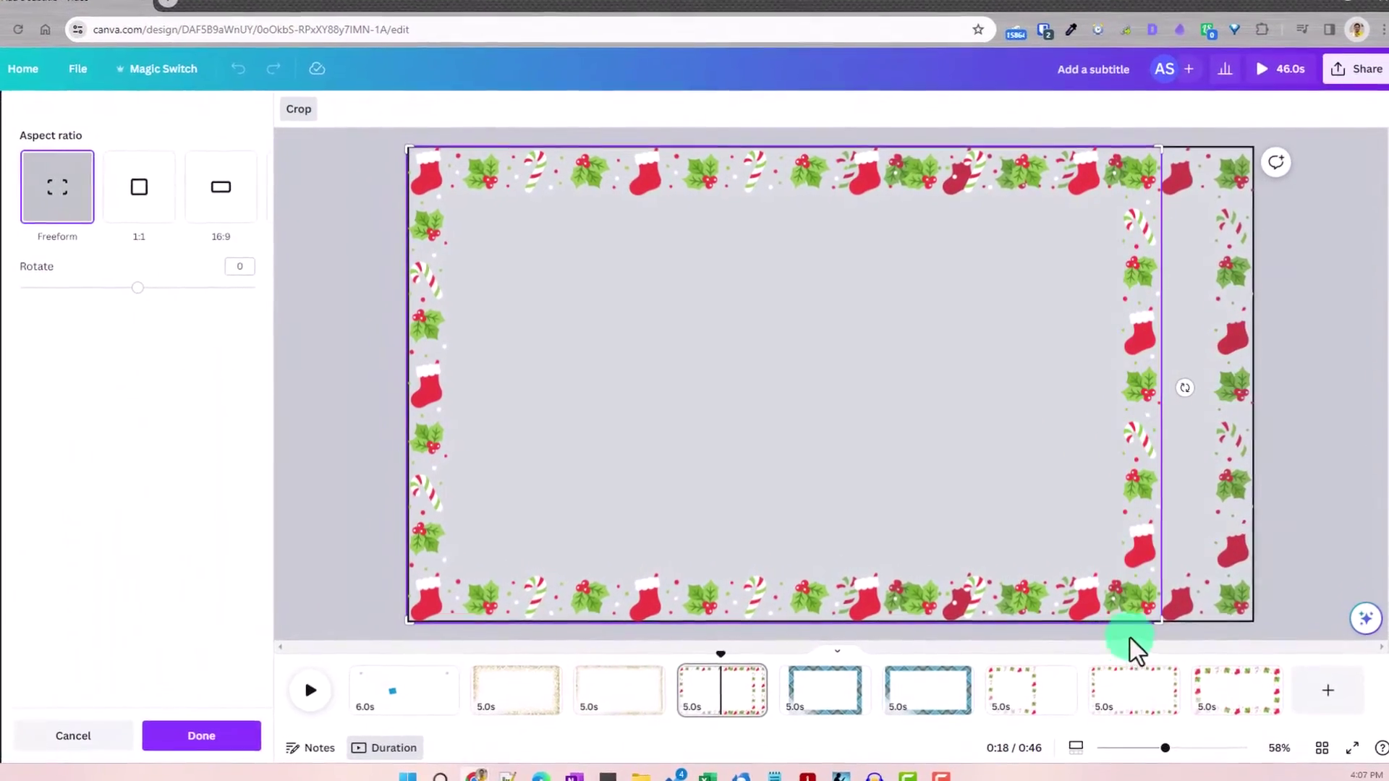
drag(1161, 628, 784, 628)
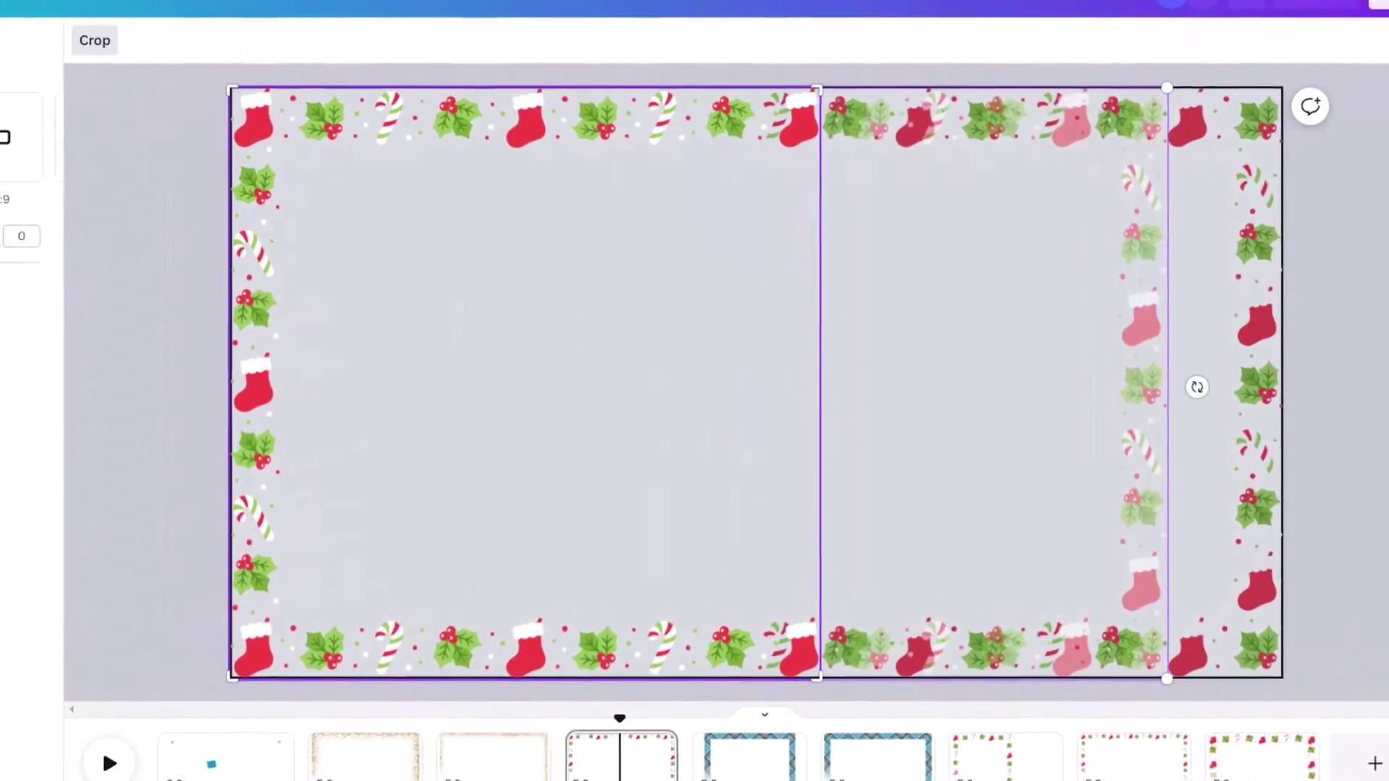
click(654, 544)
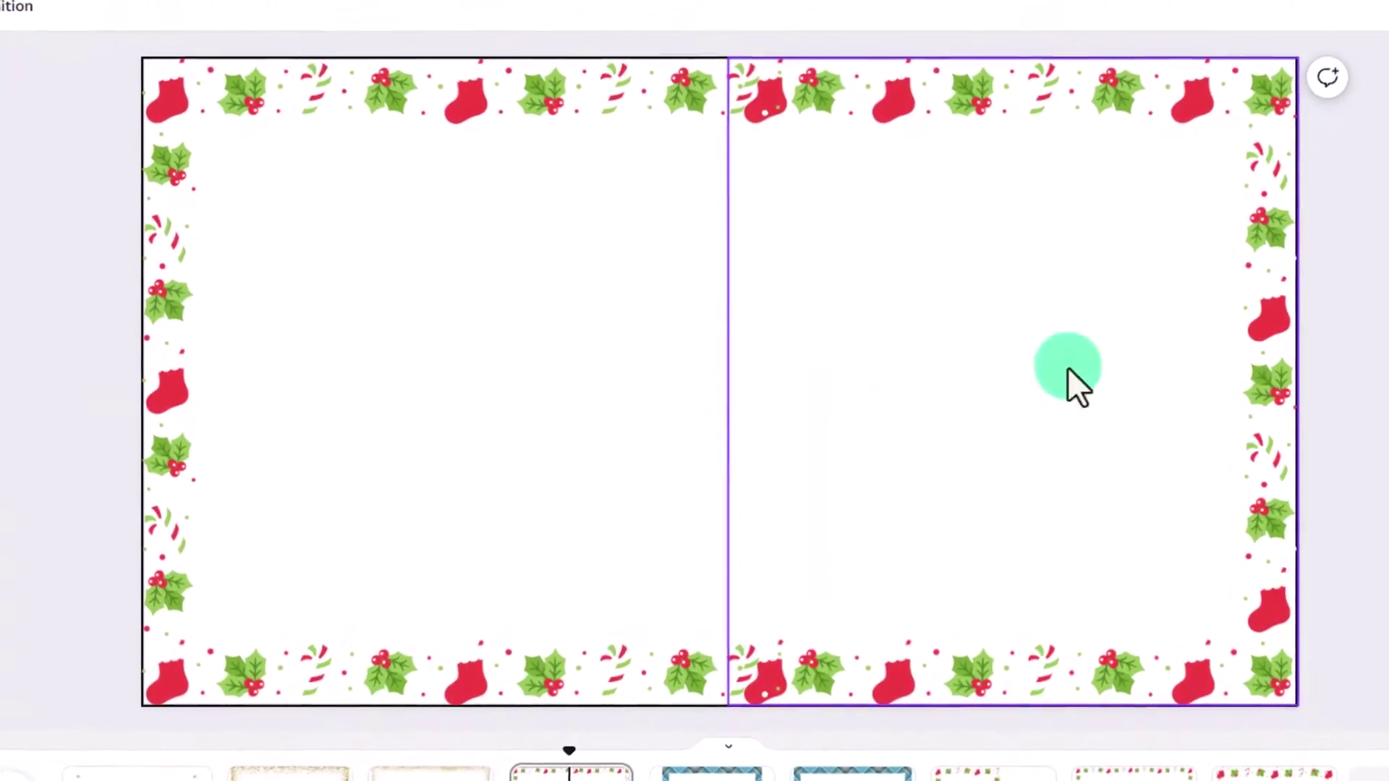
click(1365, 401)
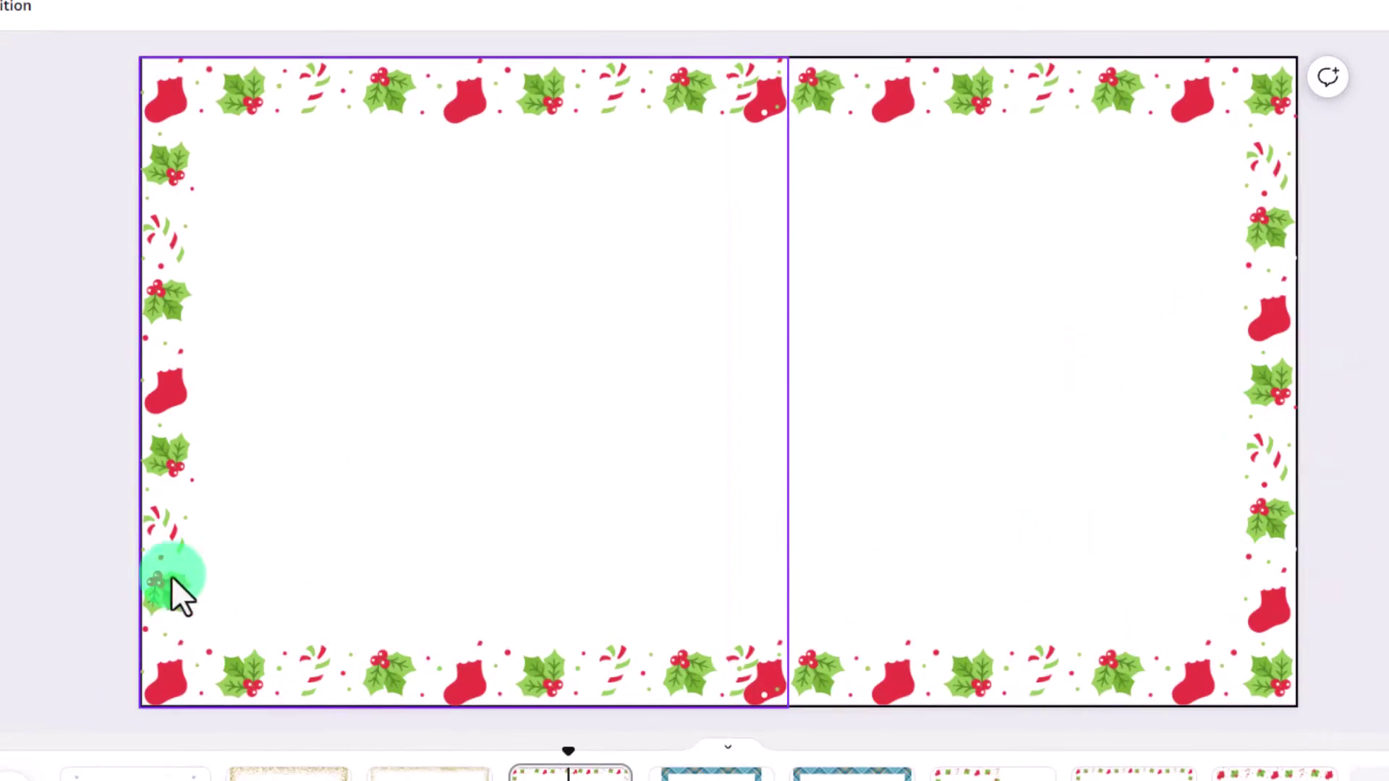
Step: Select both Christmas border halves and group them together
click(974, 508)
key(ctrl+a)
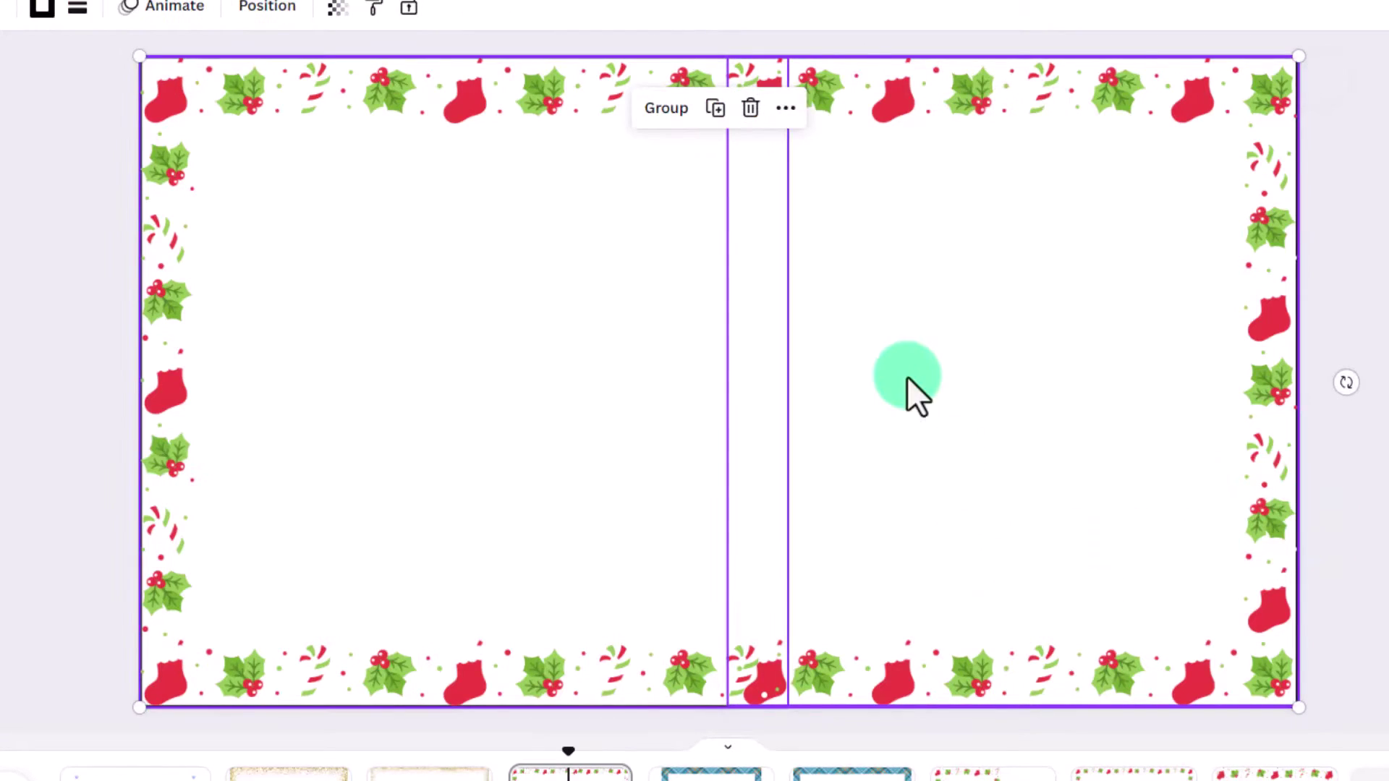
click(665, 108)
Step: Resize and reposition the grouped border so it meets all four page corners
drag(139, 706, 181, 692)
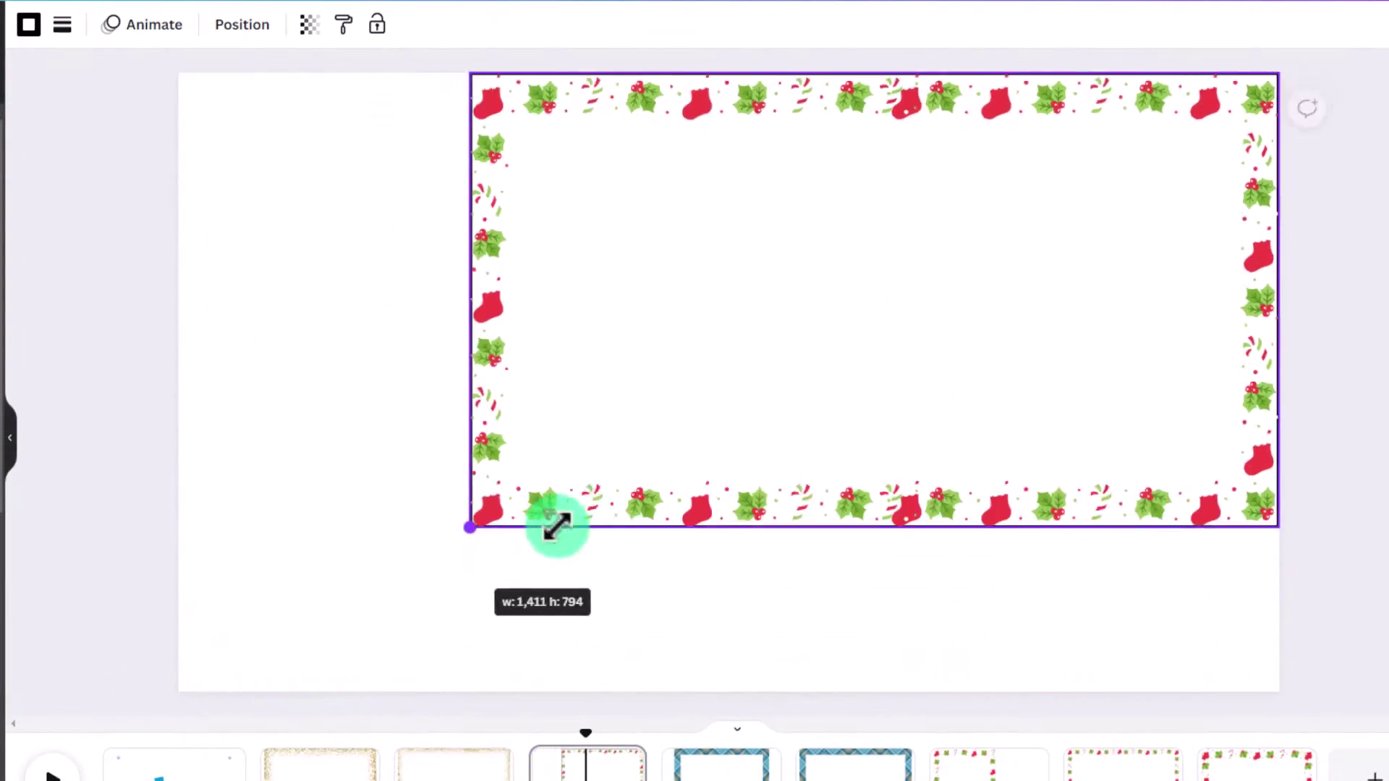
drag(1279, 74, 1186, 129)
drag(905, 394, 946, 348)
drag(229, 660, 178, 692)
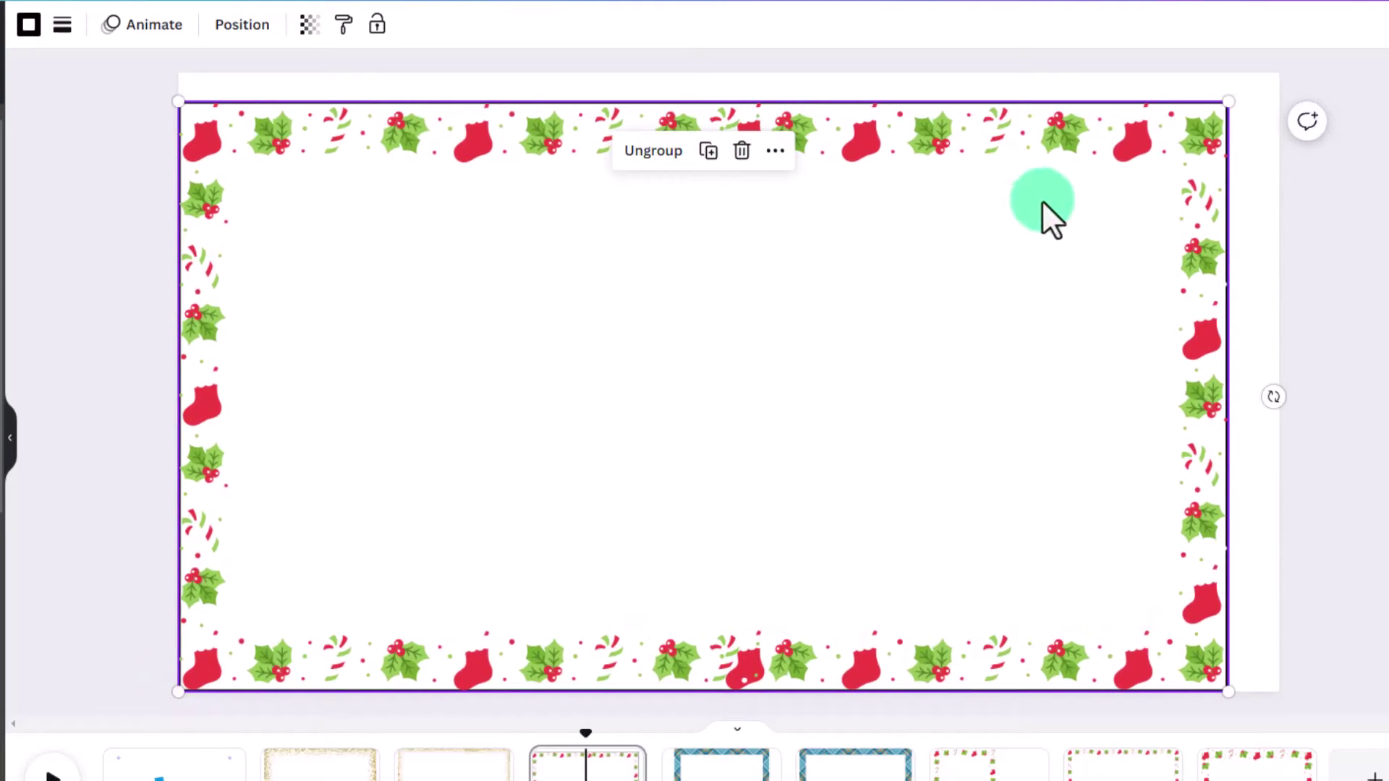
drag(1230, 103, 1277, 75)
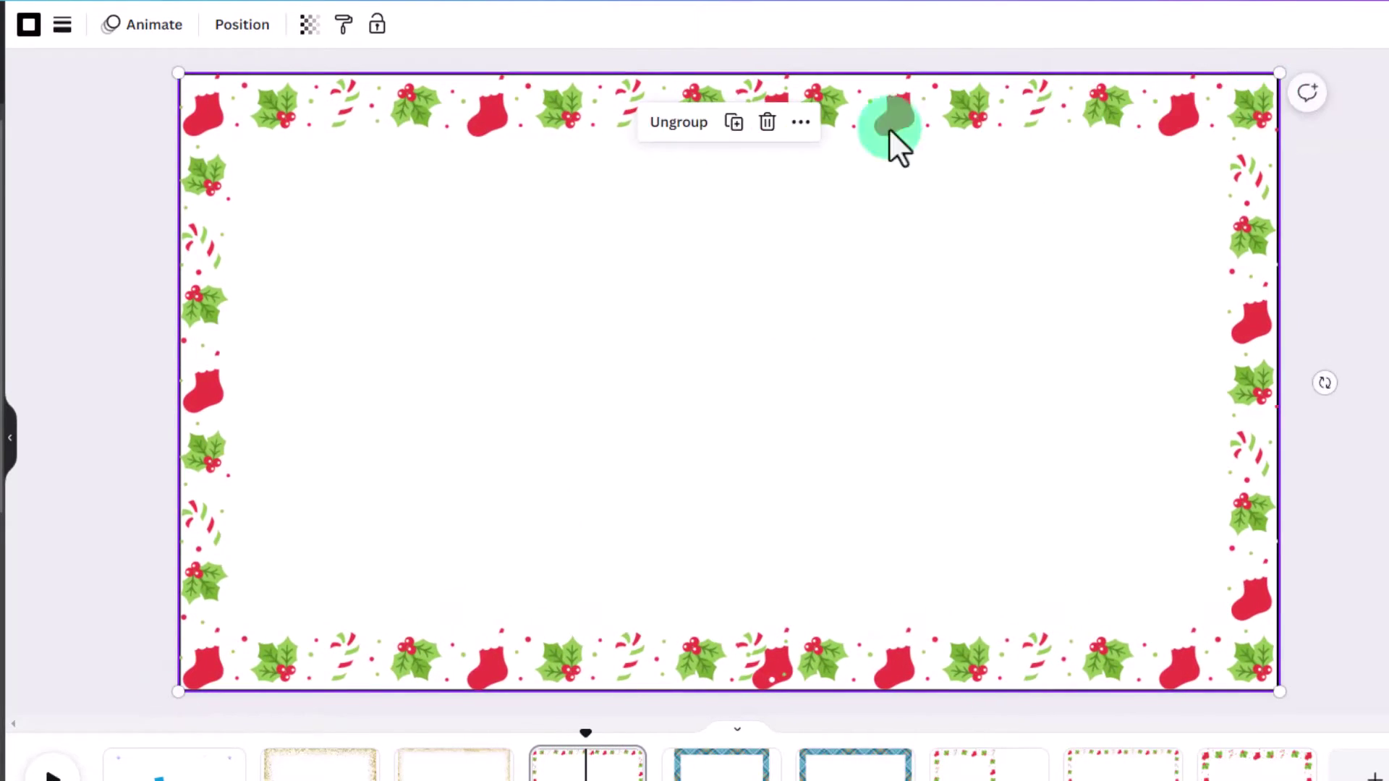
click(111, 100)
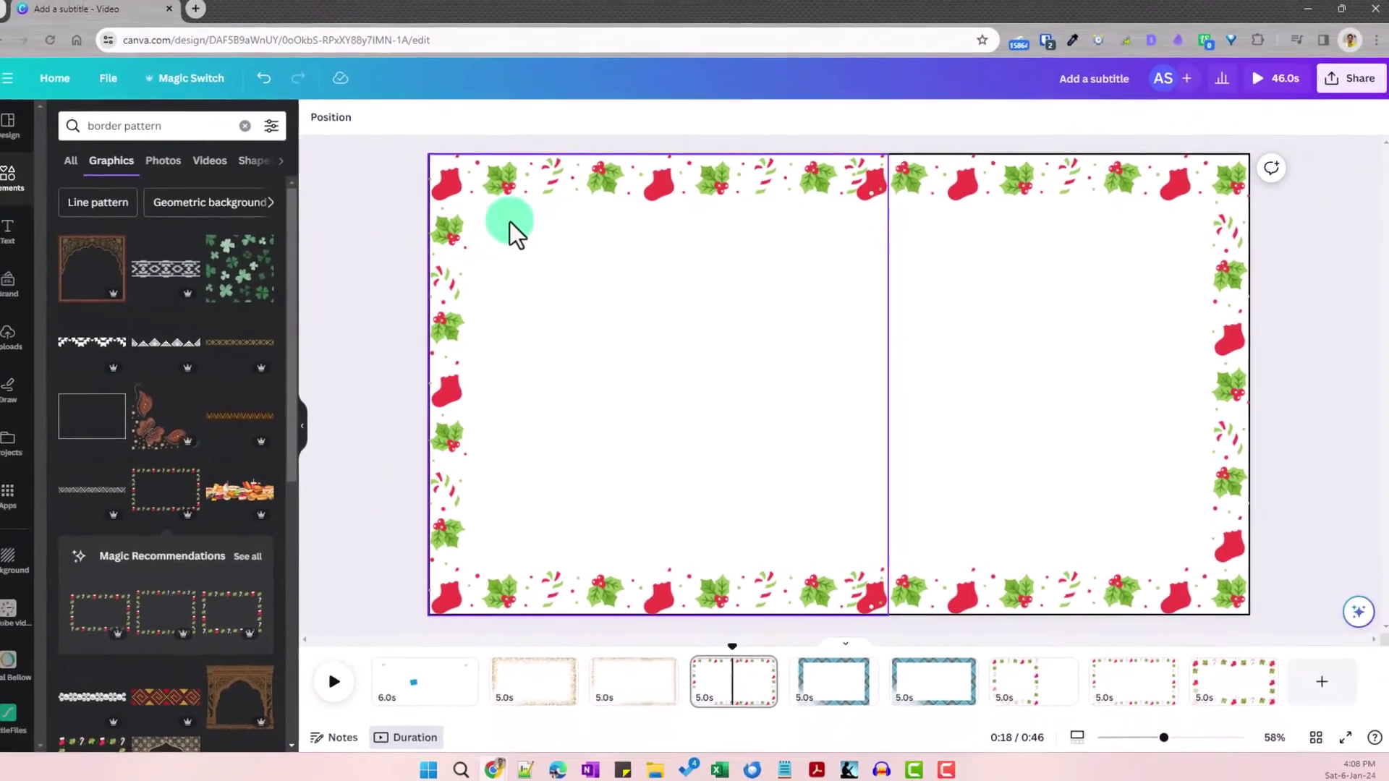
click(334, 183)
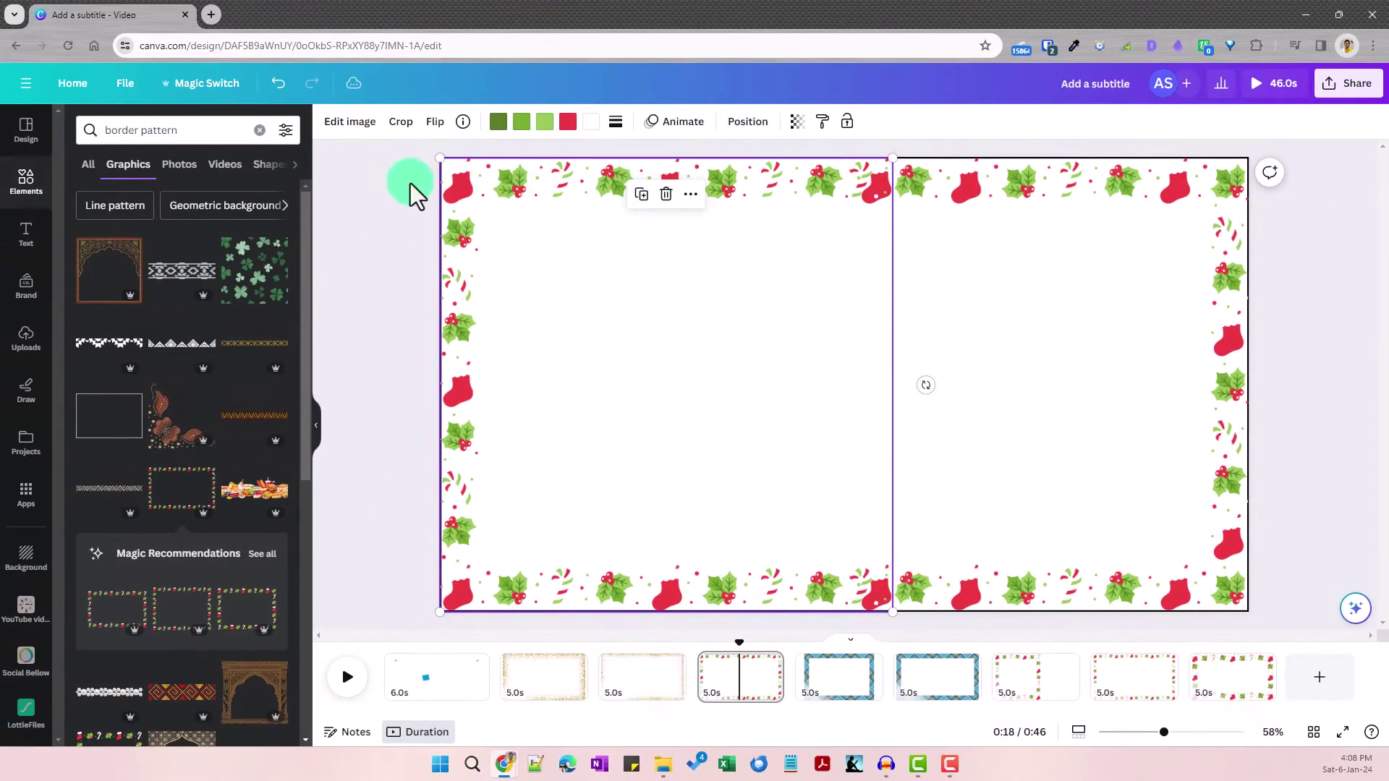
Step: Scroll to the BORDER VIDEO TLTV page showing the blue plaid photo border
scroll(170, 497, down, 2)
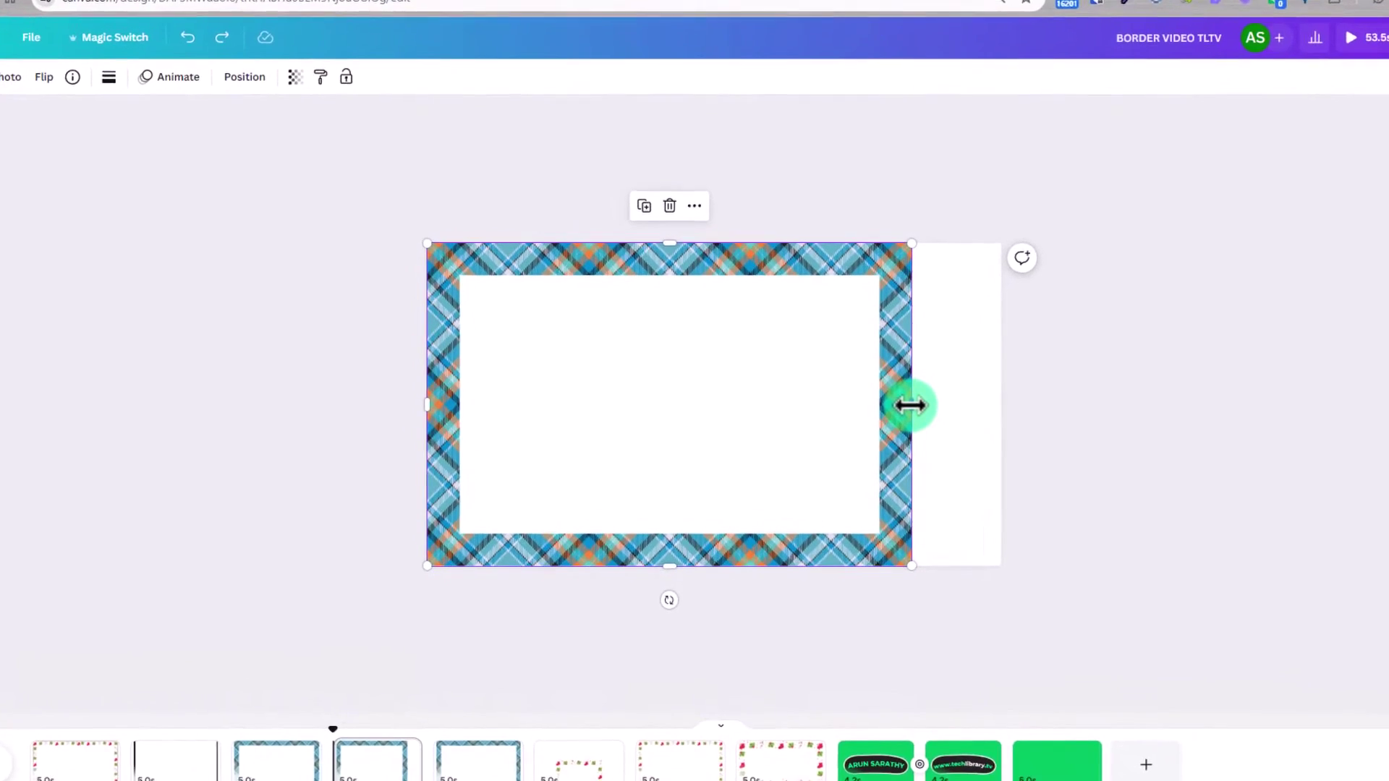
Step: Widen the plaid border to the page's right edge and open it for 16:9 cropping
drag(908, 403, 1033, 408)
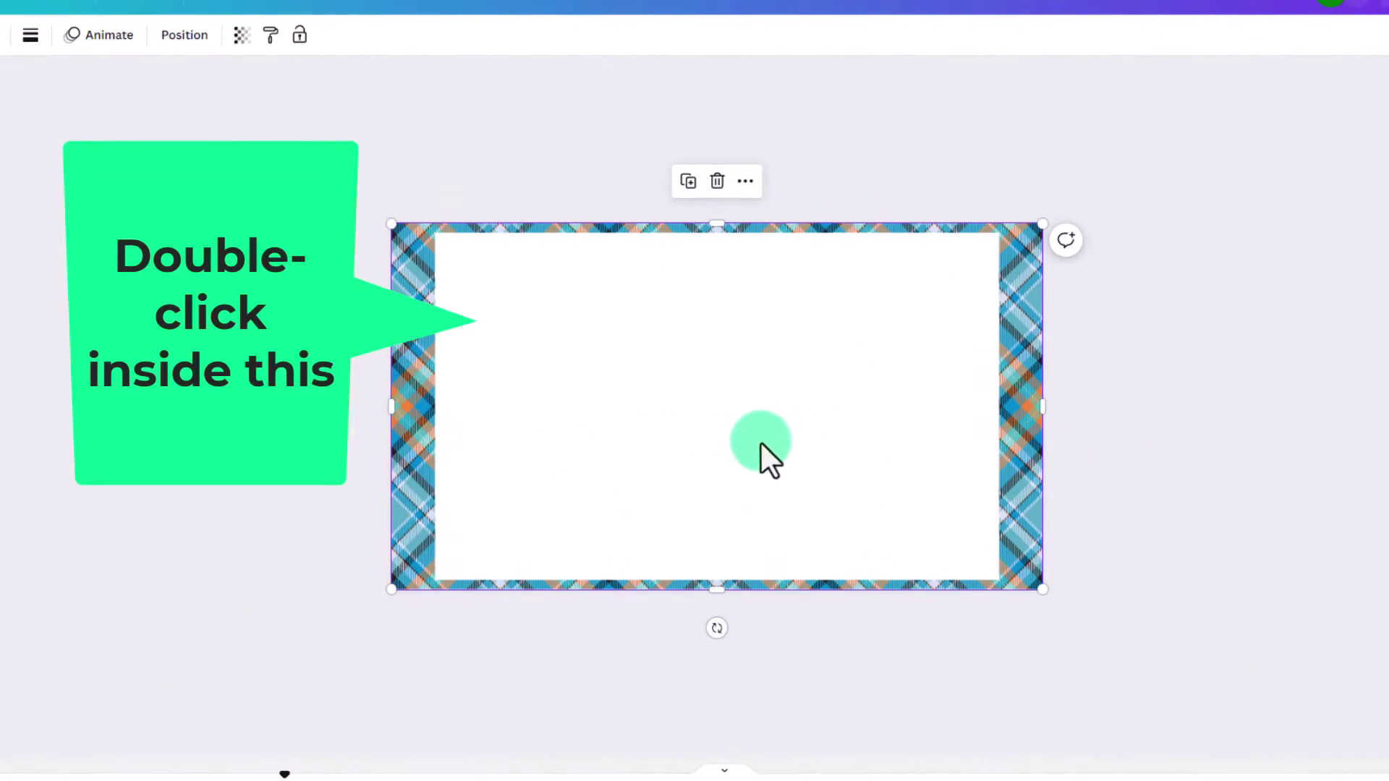
double_click(799, 367)
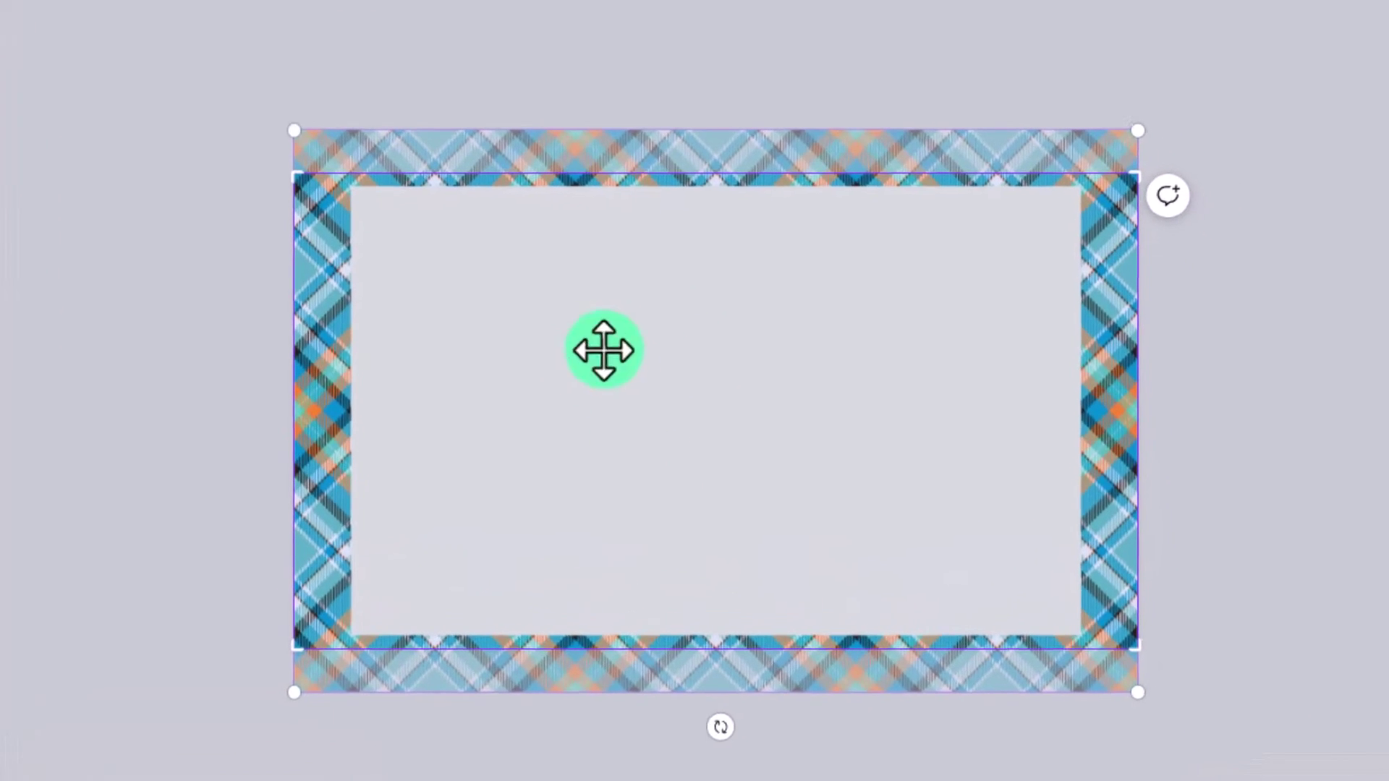